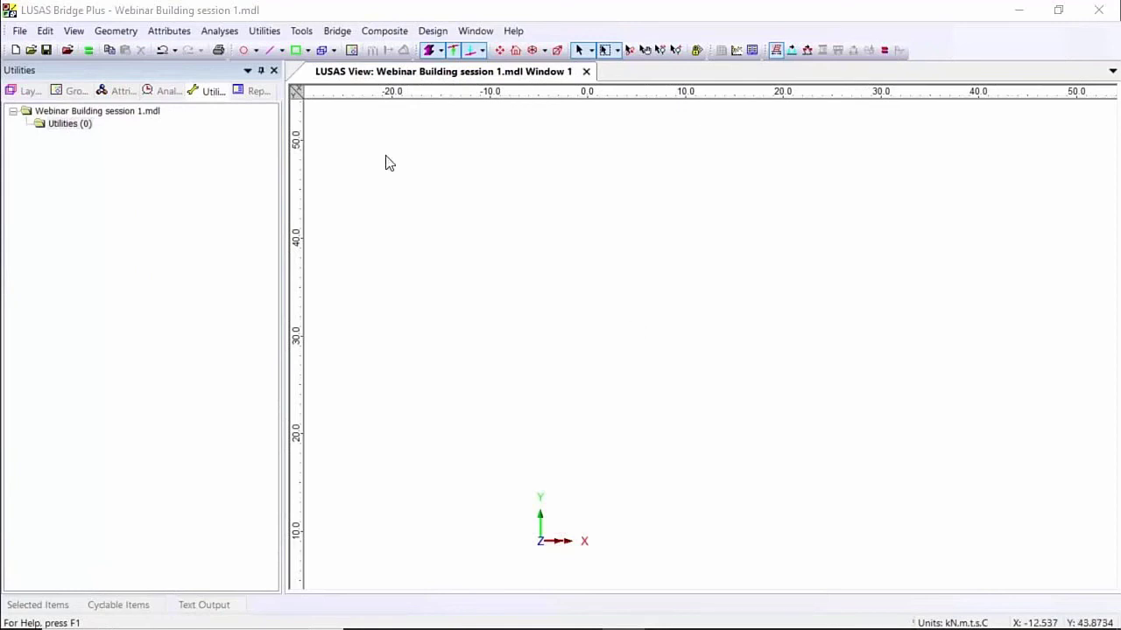
Define a rectangular layout grid with 9 X lines at incremental spacings of 8, 8, 8, 5, 5, 8, 8 and 8 m.
left_click(265, 31)
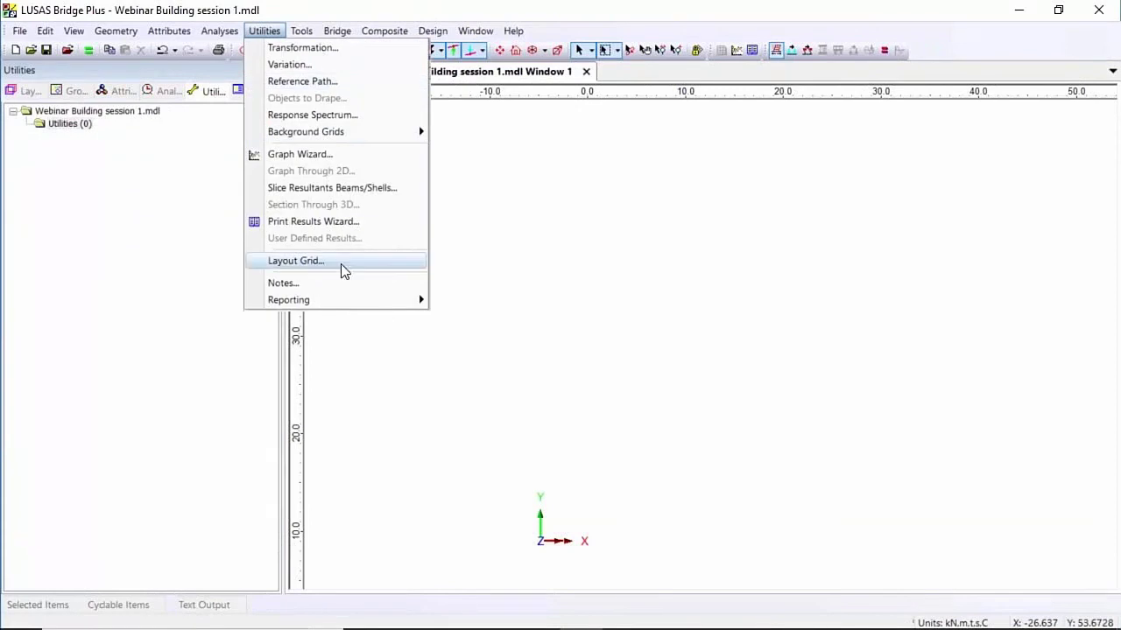
key("Return")
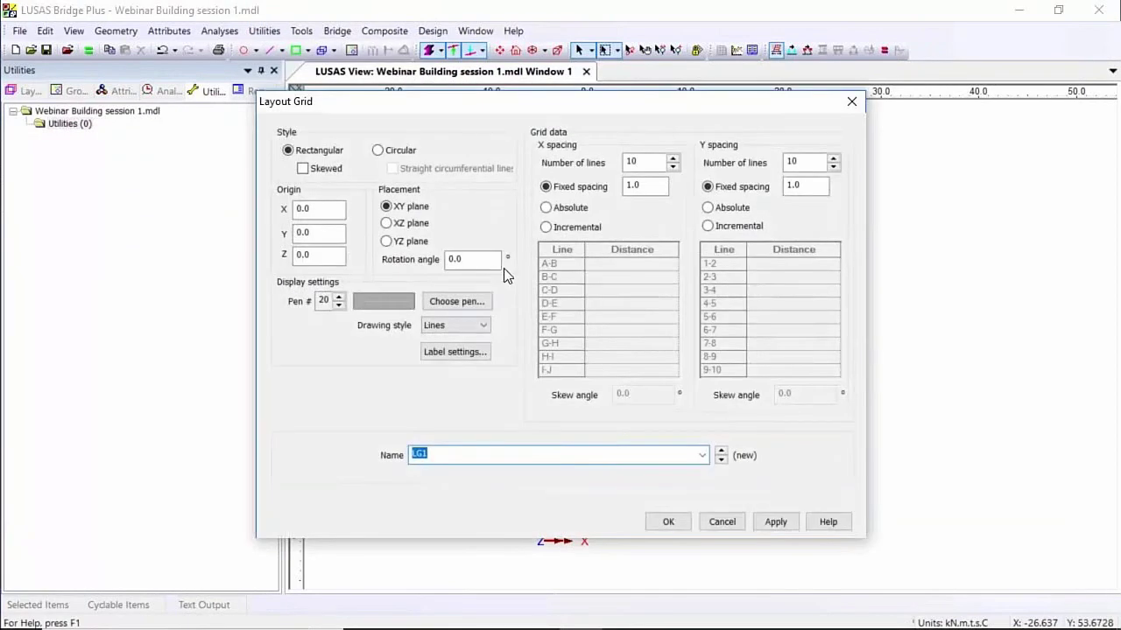
left_click(673, 166)
left_click(546, 226)
left_click(650, 263)
type("8")
key("Return")
type("8")
key("Return")
type("8")
key("Return")
type("5")
key("Return")
type("5")
key("Return")
type("8")
key("Return")
type("8")
key("Return")
type("8")
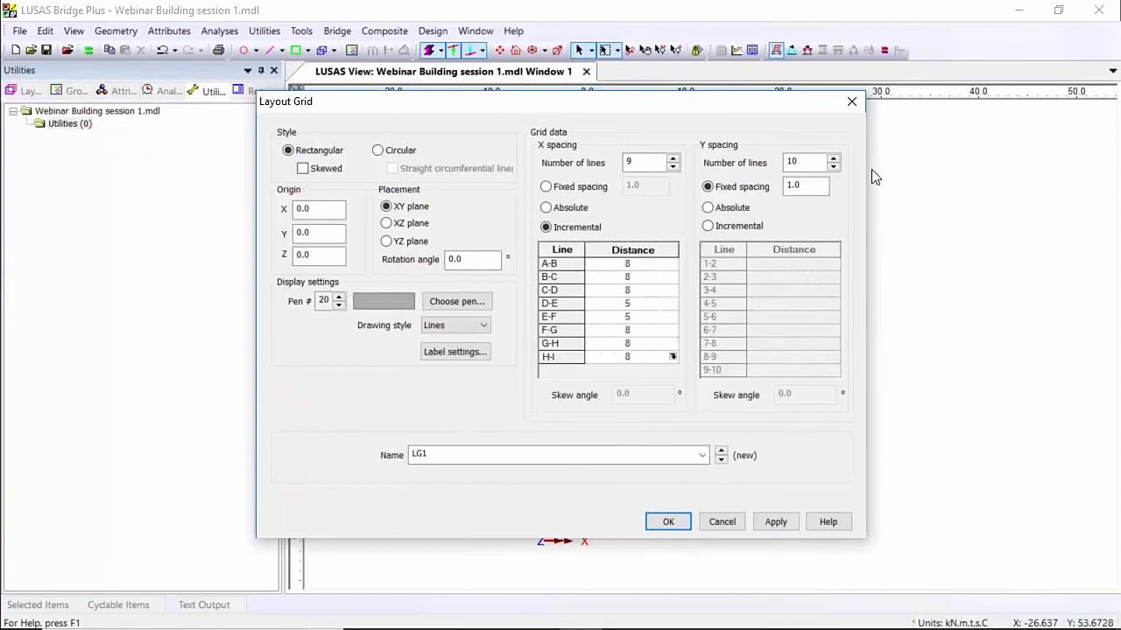
Set the Y spacing to 5 lines at a fixed 6 m and create the grid as "Layout grid level 0m".
left_click(835, 168)
left_click(836, 168)
left_click(836, 168)
left_click(836, 168)
left_click(835, 168)
left_click(790, 186)
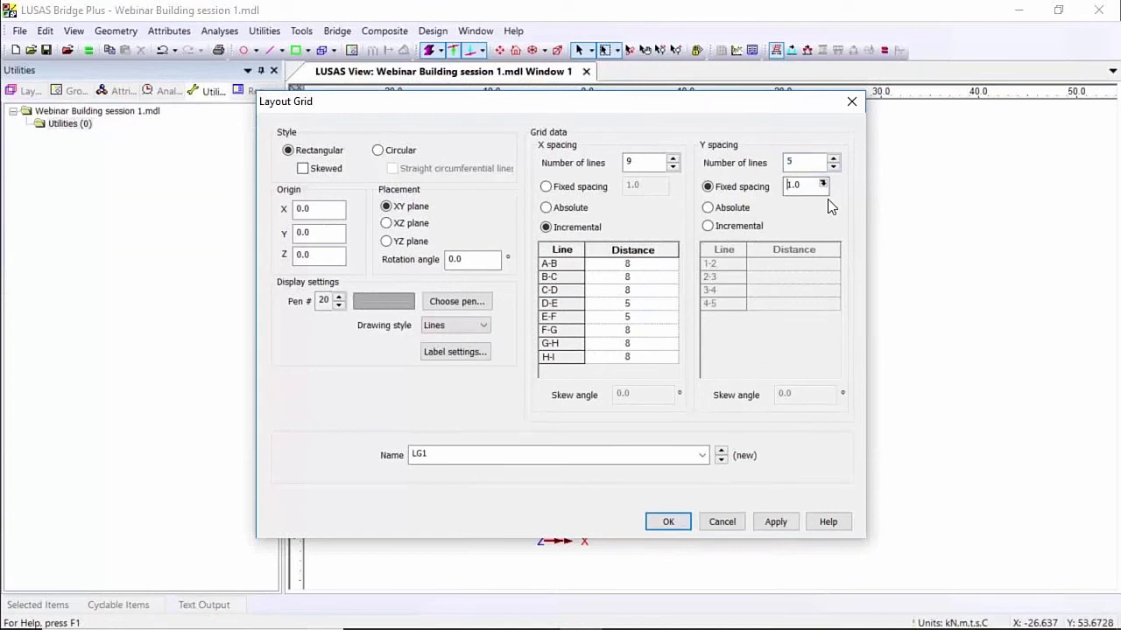
type("6")
left_click(526, 451)
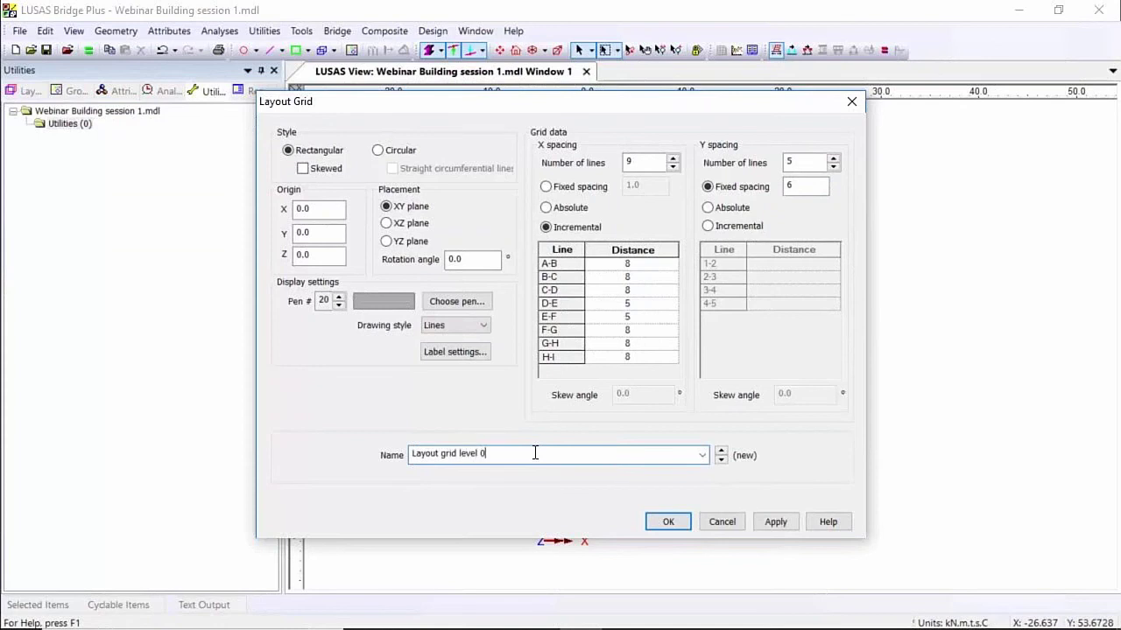
left_click(664, 522)
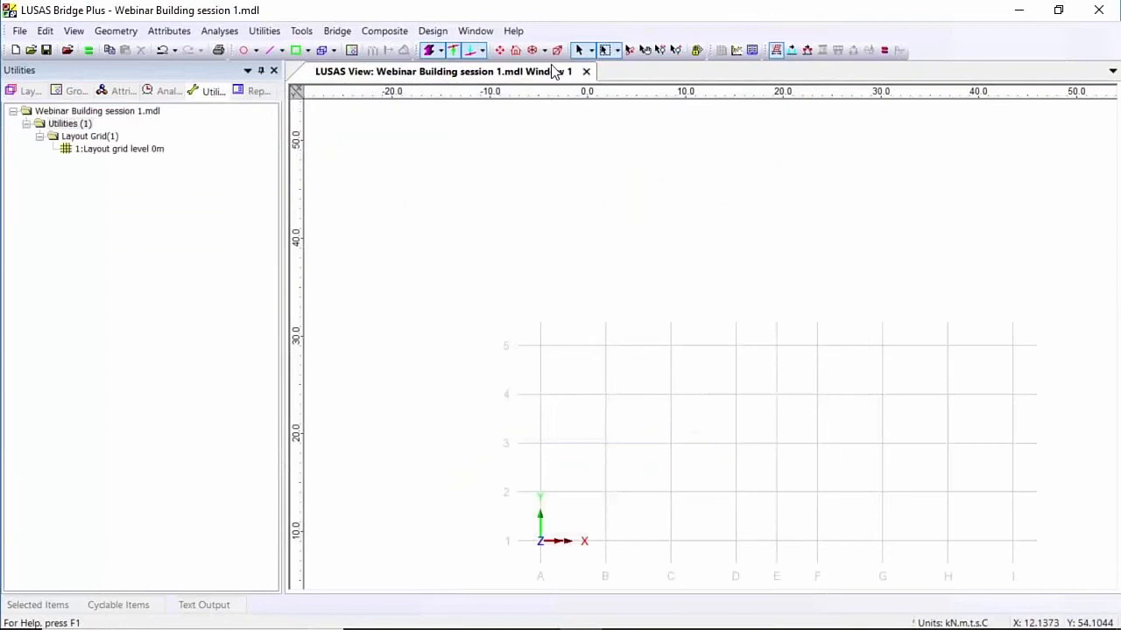
Copy the level 0m layout grid with a 6 m offset in Z.
left_click(499, 50)
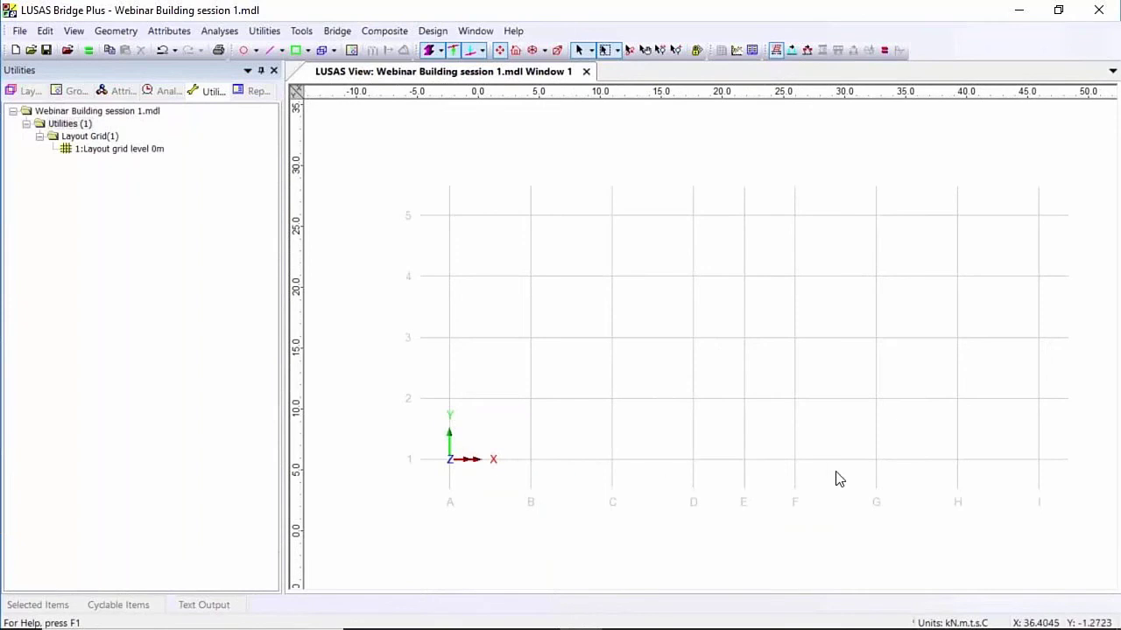
right_click(156, 151)
left_click(197, 210)
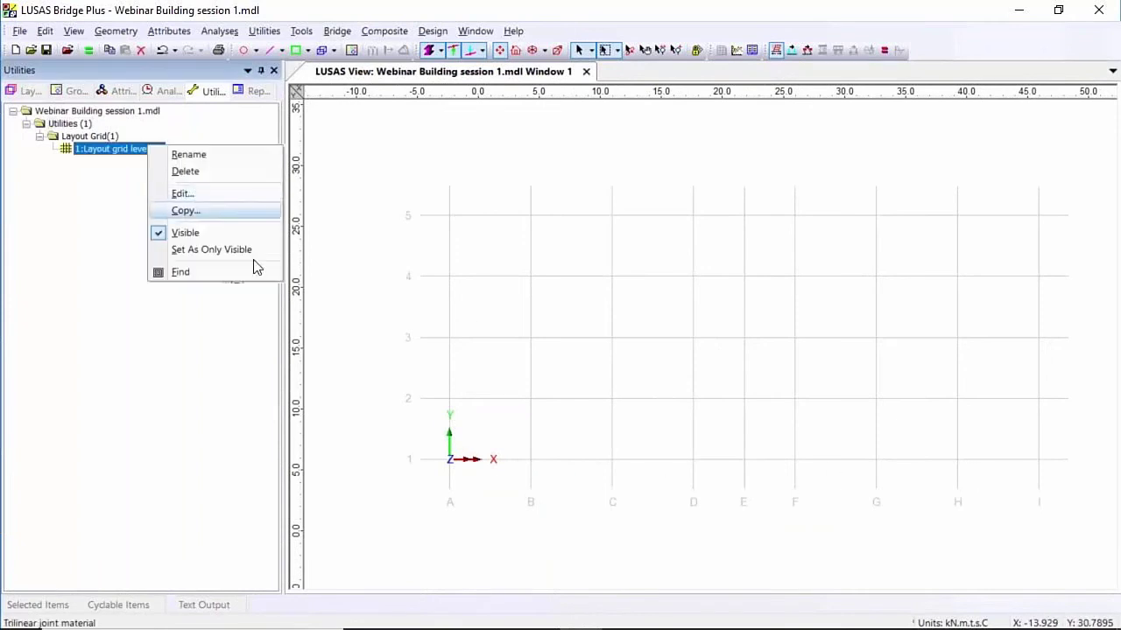
double_click(556, 292)
type("6")
left_click(475, 470)
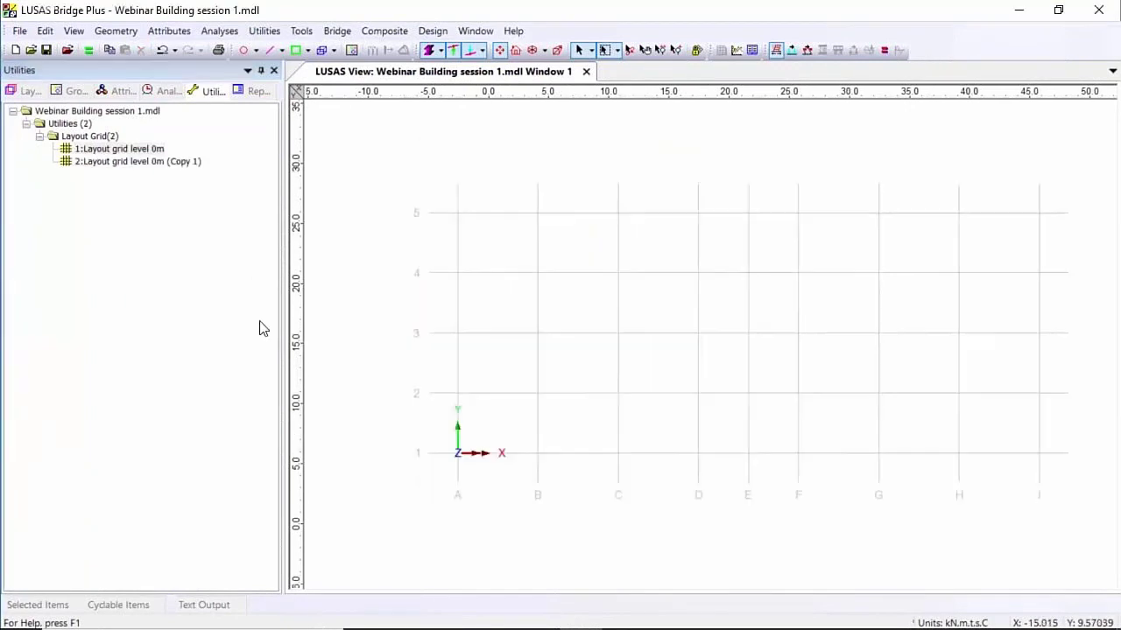
Rename the copied layout grid to "Layout grid level 6m".
right_click(161, 166)
left_click(210, 172)
left_click(196, 161)
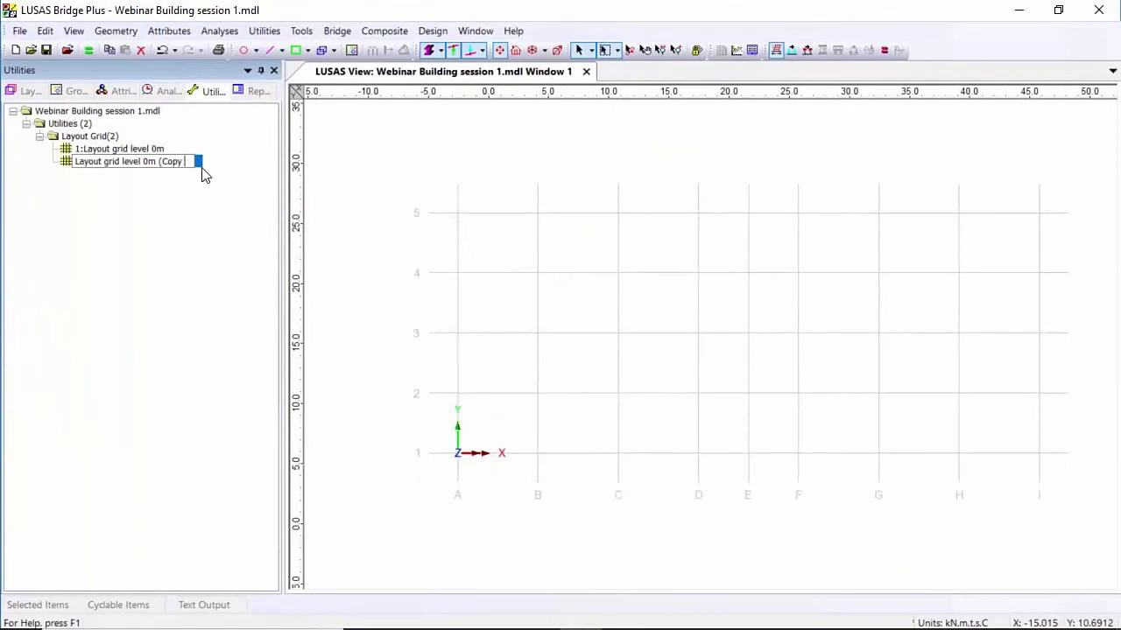
key("BackSpace")
key("BackSpace")
key("BackSpace")
key("BackSpace")
left_click(541, 144)
Draw multiple vertical column lines by grid between the two levels at the intersections of gridlines A–D and 2–5.
left_click(630, 50)
left_click_drag(582, 472, 847, 302)
left_click(579, 50)
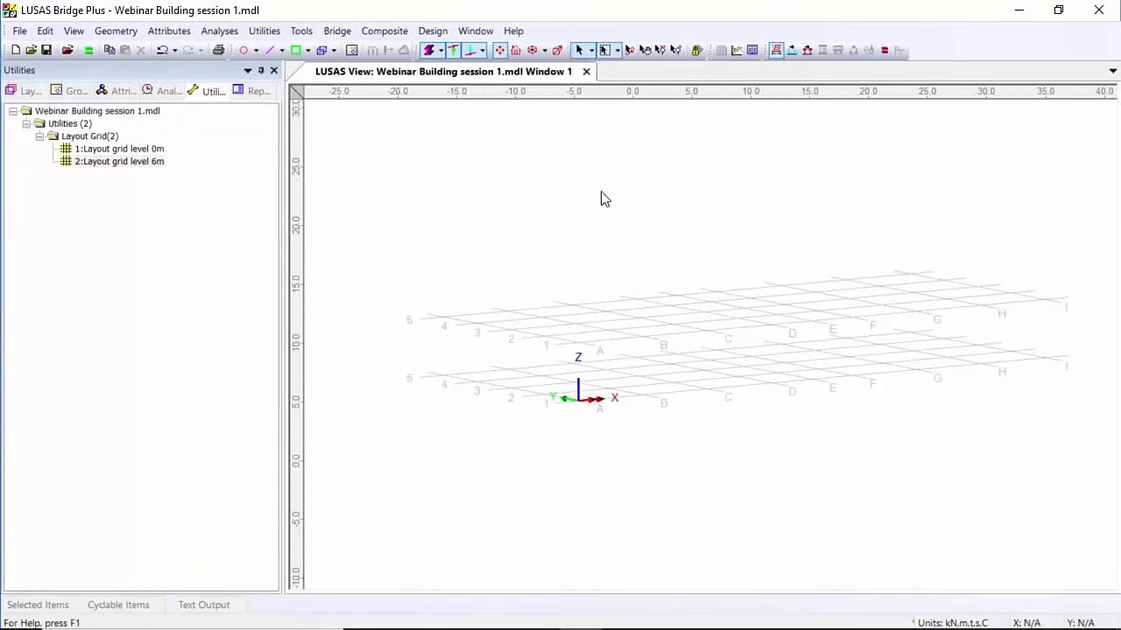
left_click(515, 50)
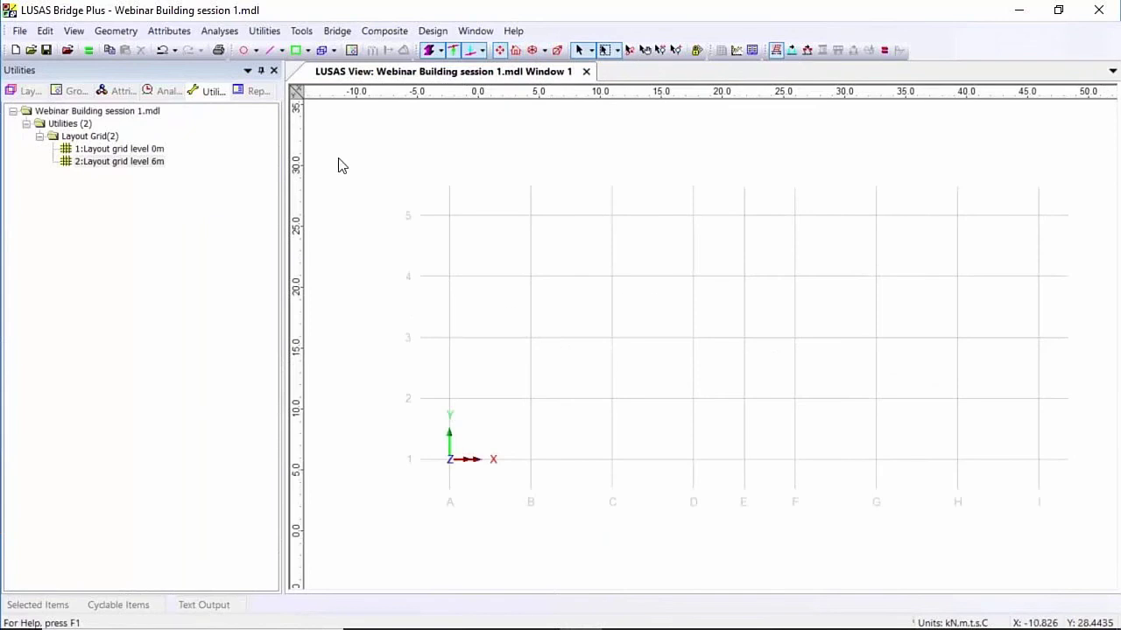
left_click(281, 50)
mouse_move(326, 103)
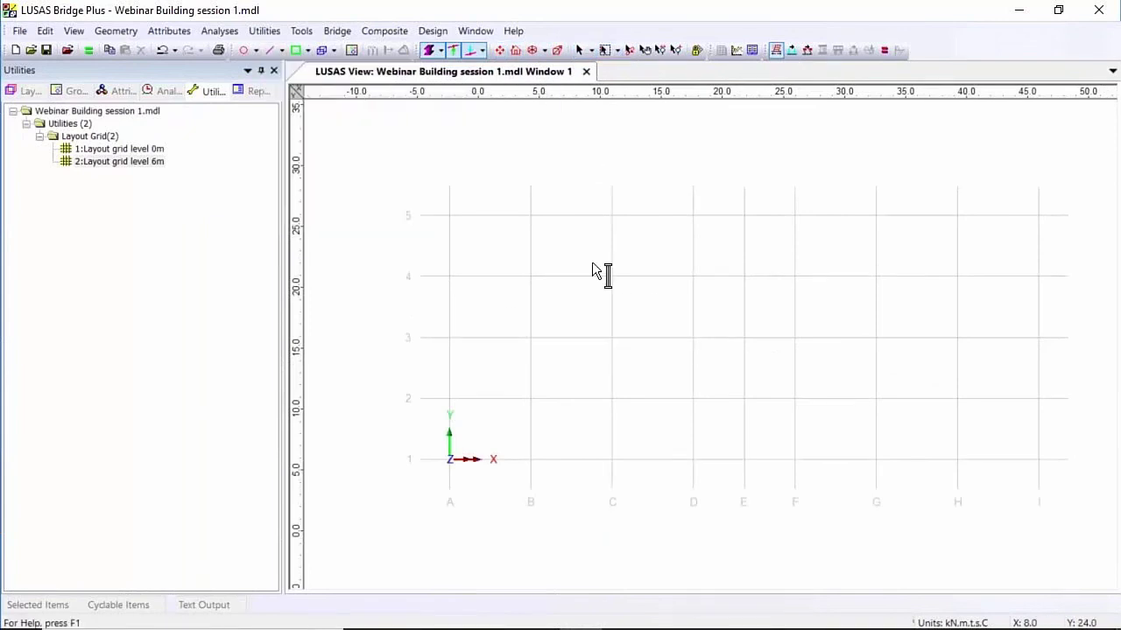
left_click_drag(418, 182, 710, 420)
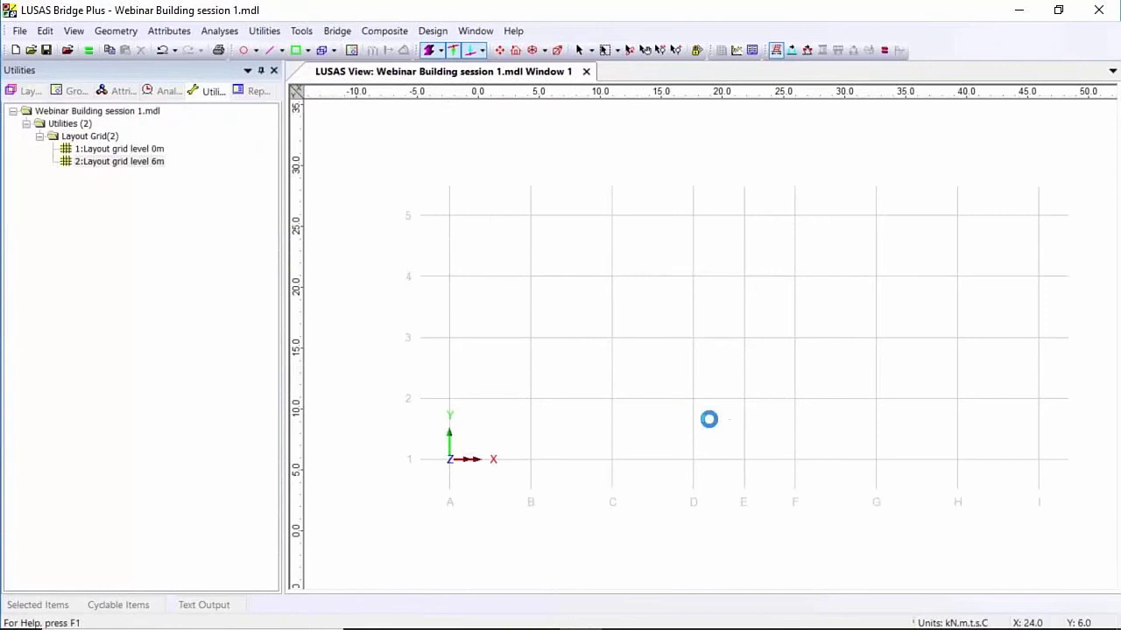
Add vertical column lines by grid at F–I on gridlines 2–5, at E on 3 and 4, and at D1 and F1.
left_click(531, 50)
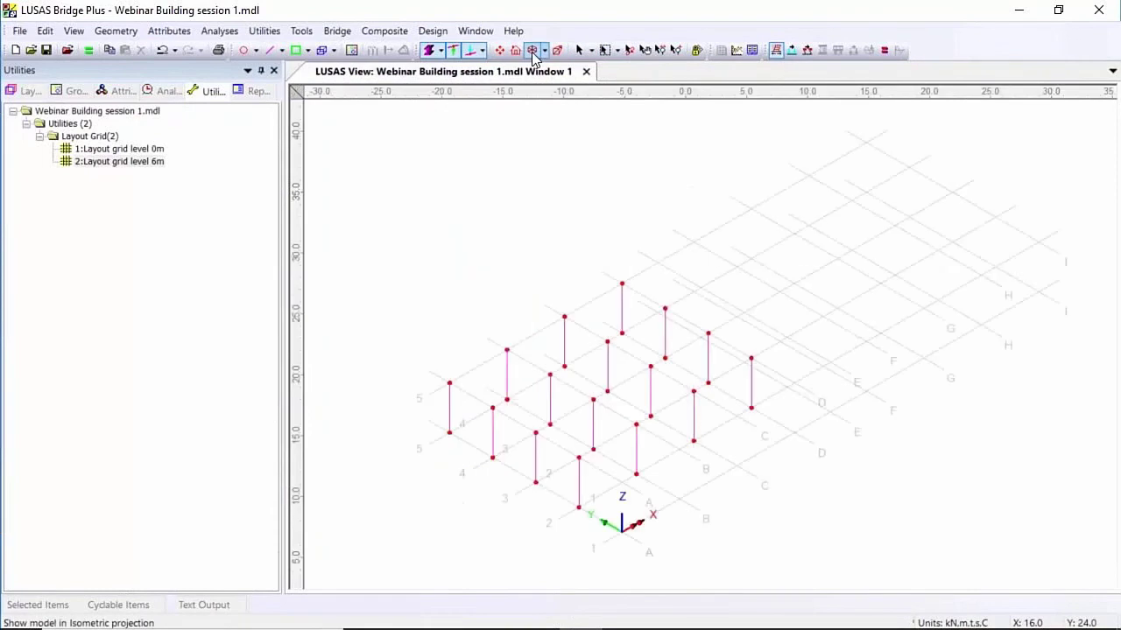
left_click(515, 50)
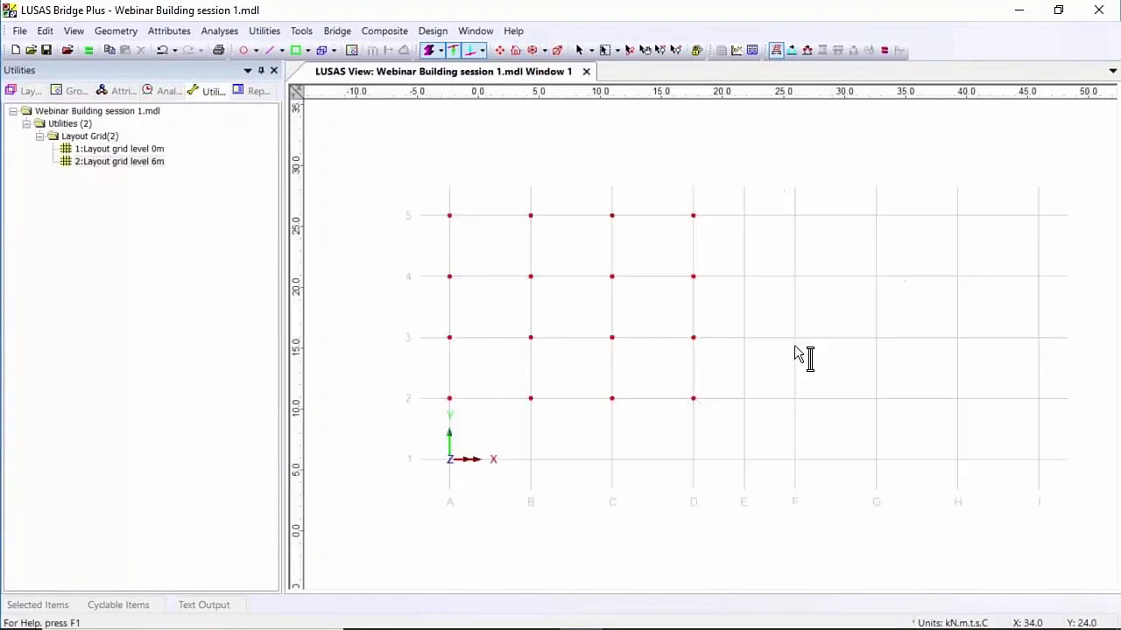
left_click_drag(774, 172, 1094, 422)
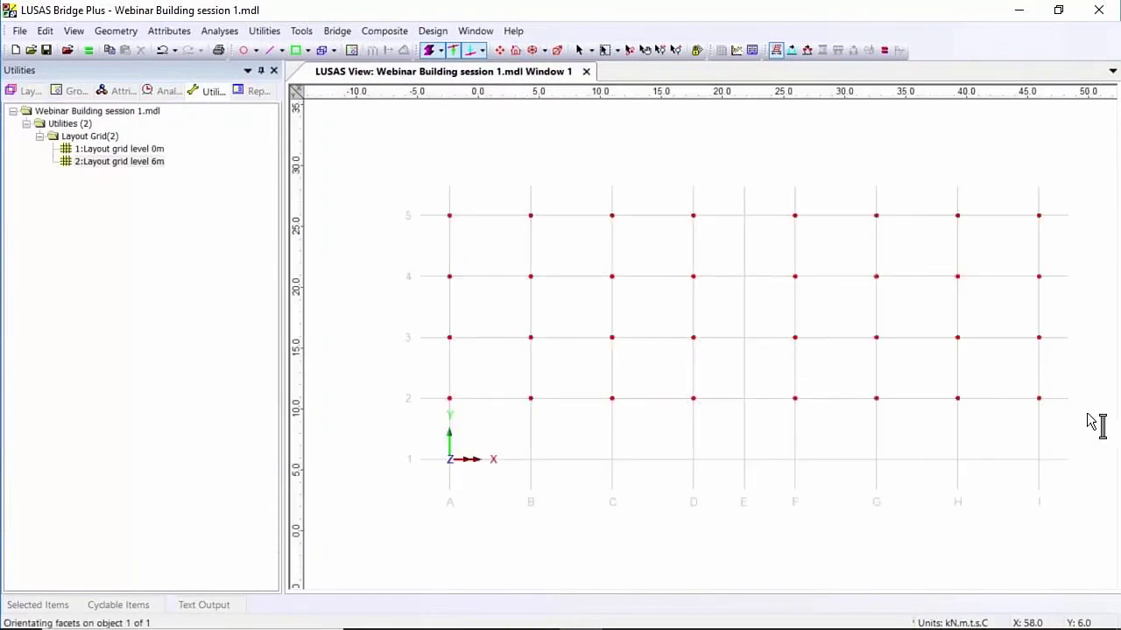
left_click_drag(725, 261, 770, 355)
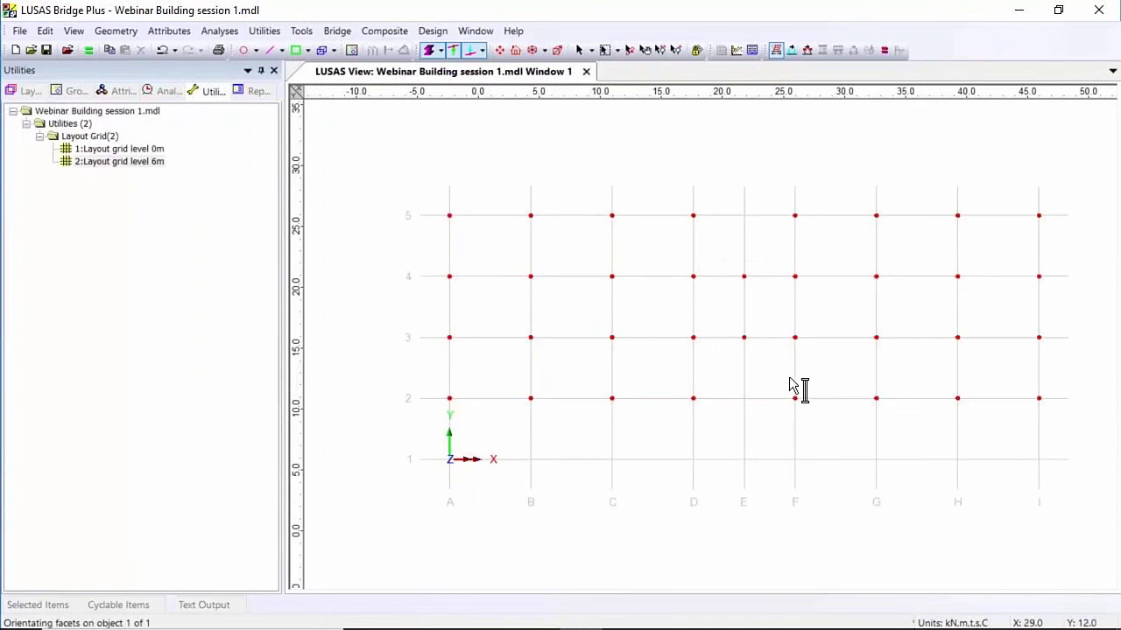
left_click_drag(673, 447, 708, 481)
left_click_drag(785, 448, 810, 478)
Hide the level 0m layout grid, keeping the level 6m grid visible.
left_click(531, 50)
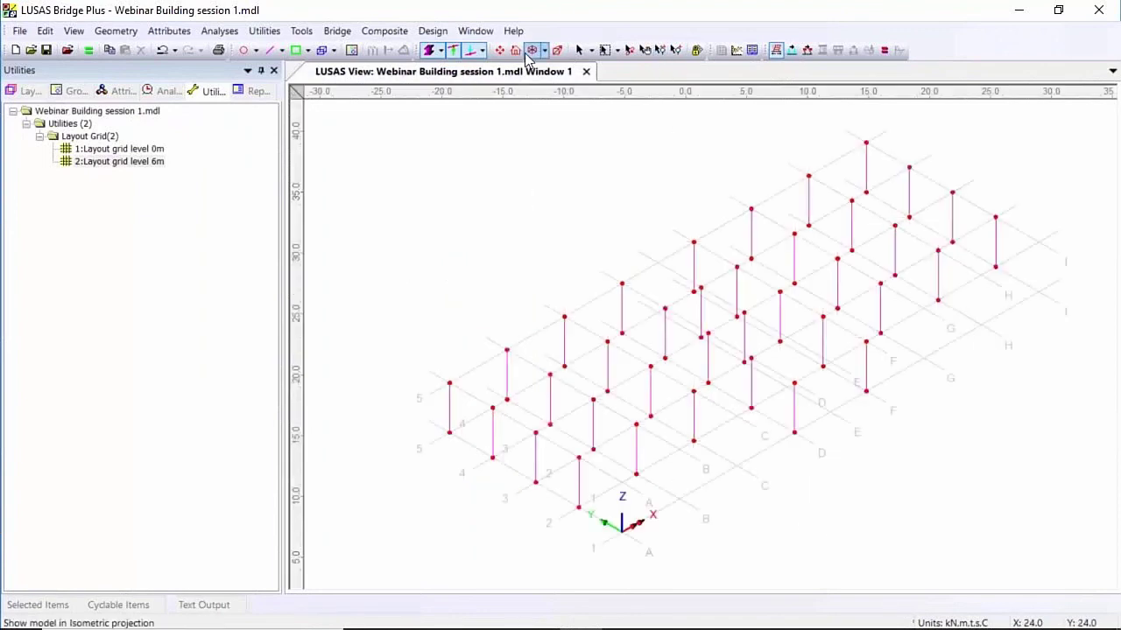
right_click(138, 155)
left_click(200, 243)
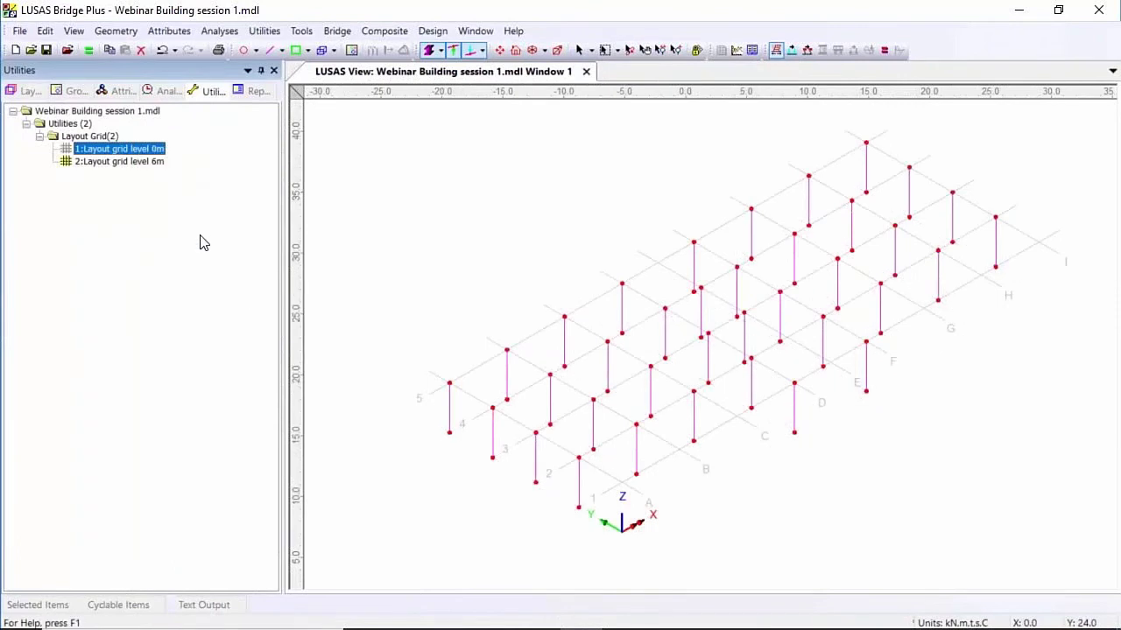
Create multiple slab surfaces by grid over bays A–D and 2–5 on the 6 m level, leaving bay C–D between gridlines 3 and 4 open.
left_click(579, 50)
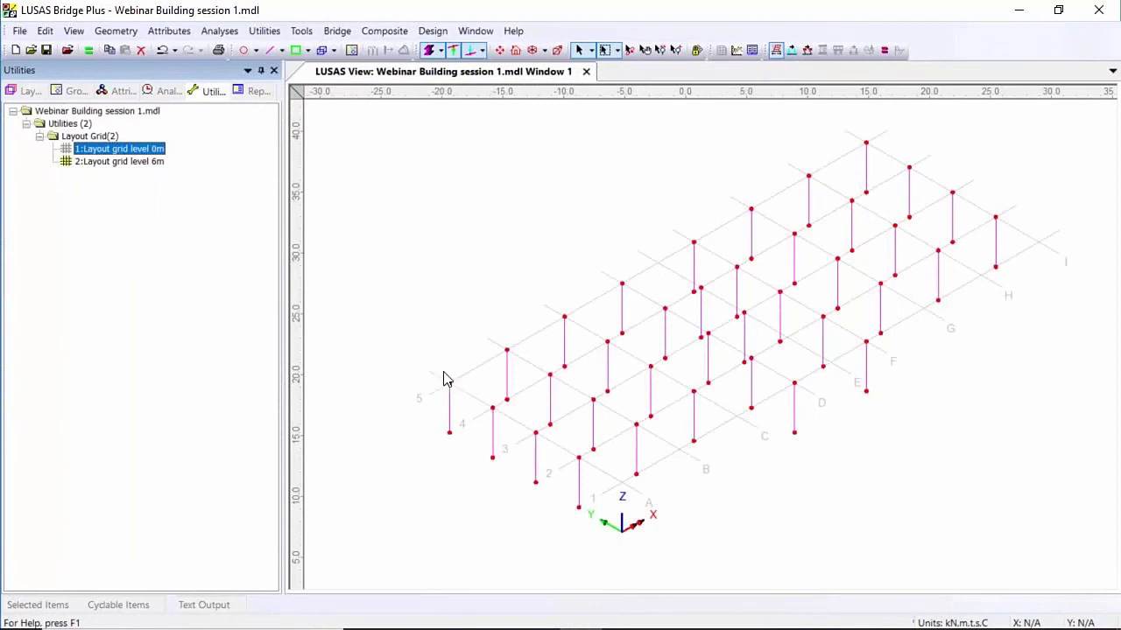
left_click(516, 50)
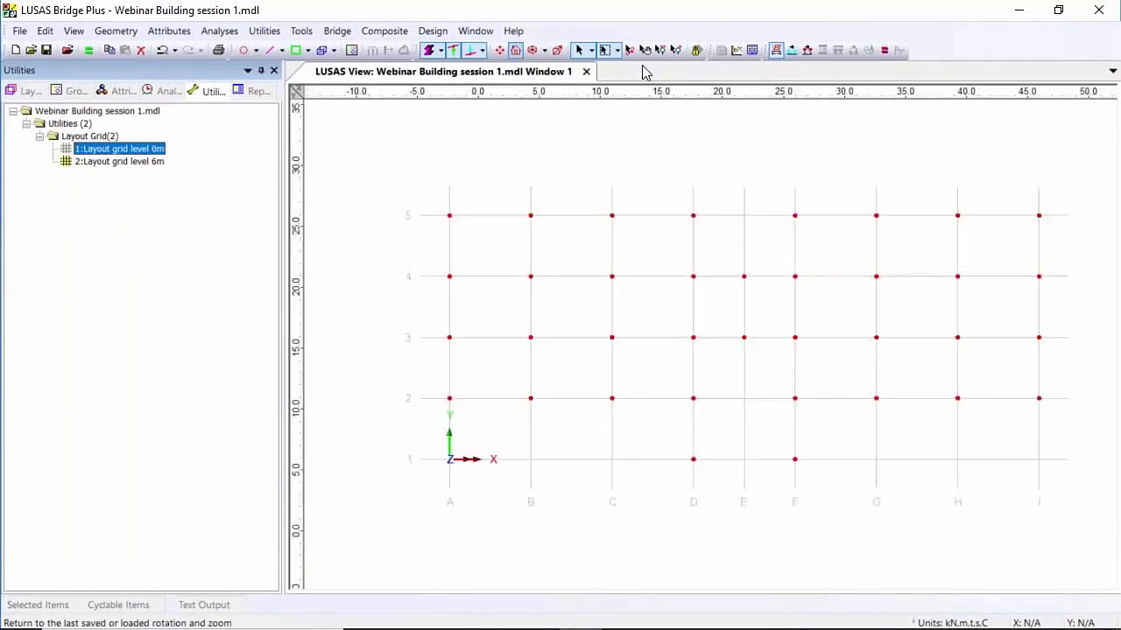
left_click(307, 50)
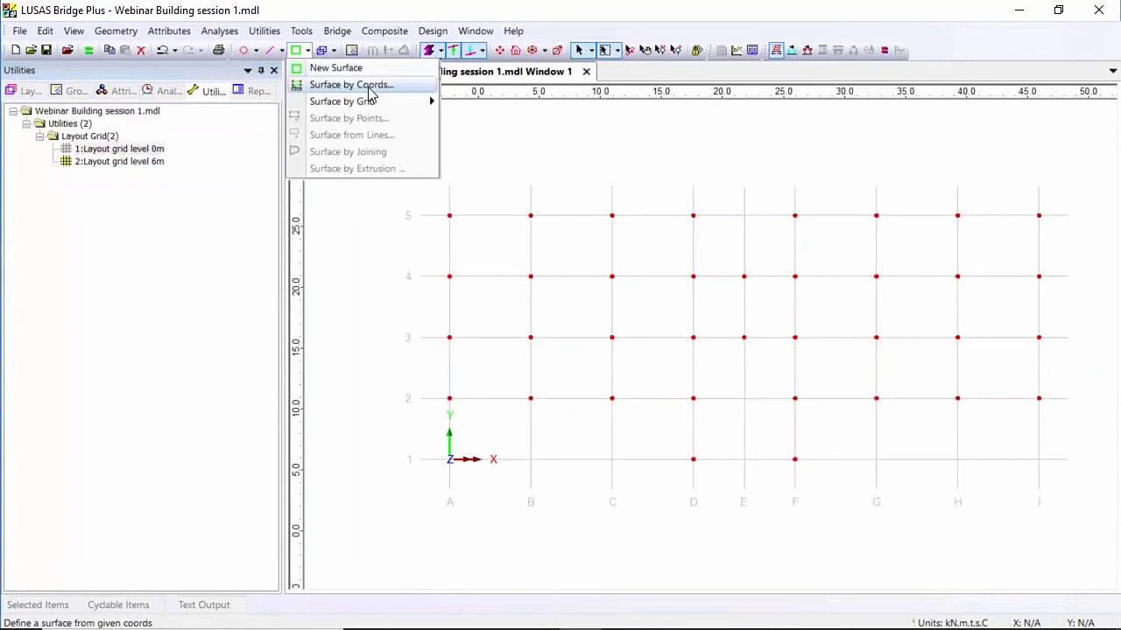
left_click(508, 119)
left_click_drag(421, 199, 704, 291)
left_click_drag(400, 255, 630, 343)
left_click_drag(427, 319, 730, 430)
Create slab surfaces by grid over bays F–I and 2–5, leaving bay F–G between gridlines 3 and 4 open.
left_click_drag(766, 201, 1042, 299)
left_click_drag(854, 263, 1090, 355)
left_click_drag(781, 324, 1093, 429)
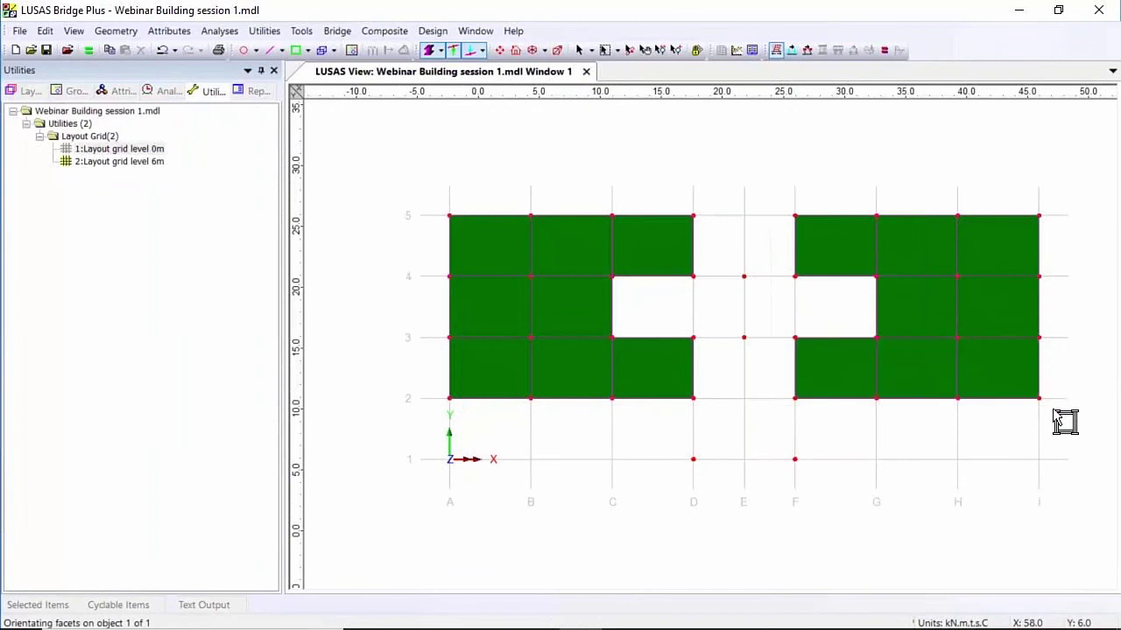
Draw beam lines by grid along gridlines 3 and 4 from D to F, and along D and F between 3 and 4.
left_click(516, 50)
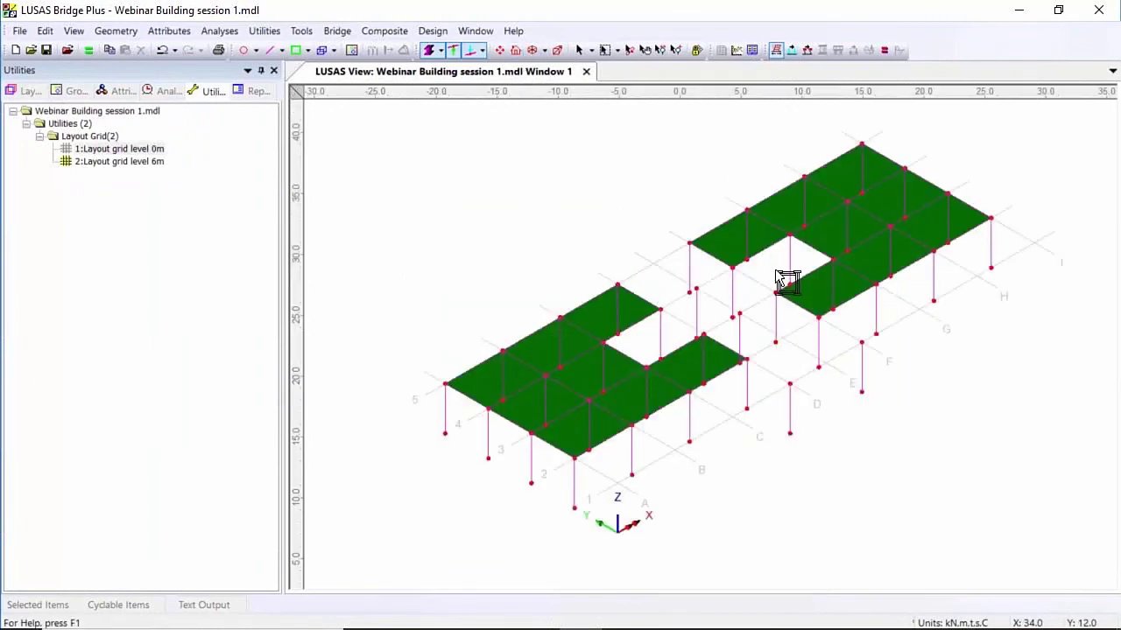
left_click(582, 49)
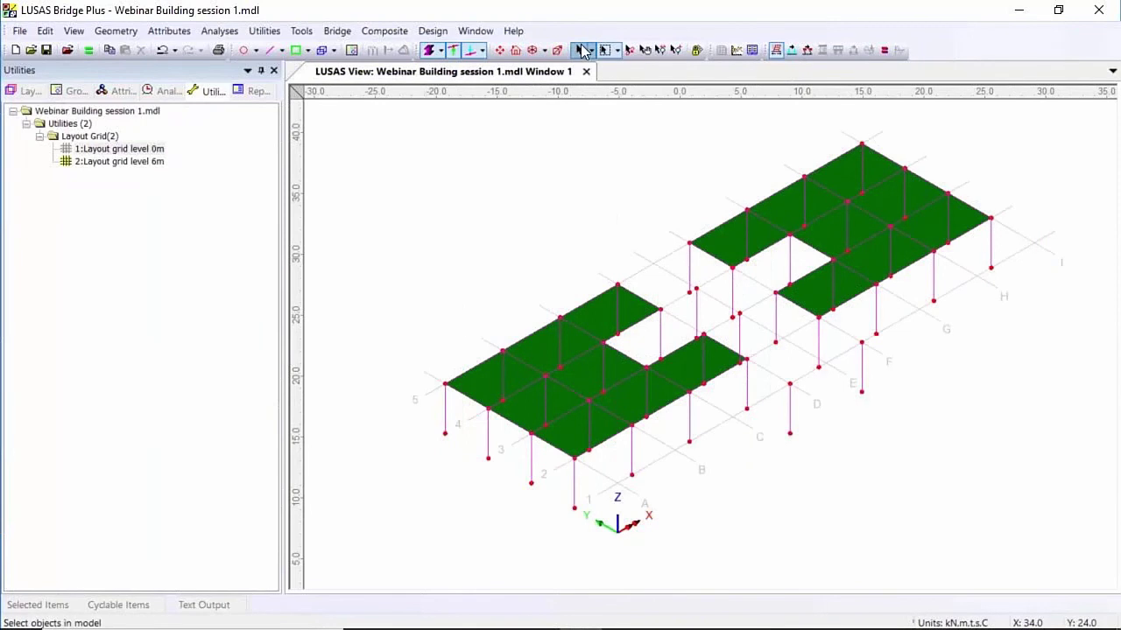
left_click(516, 50)
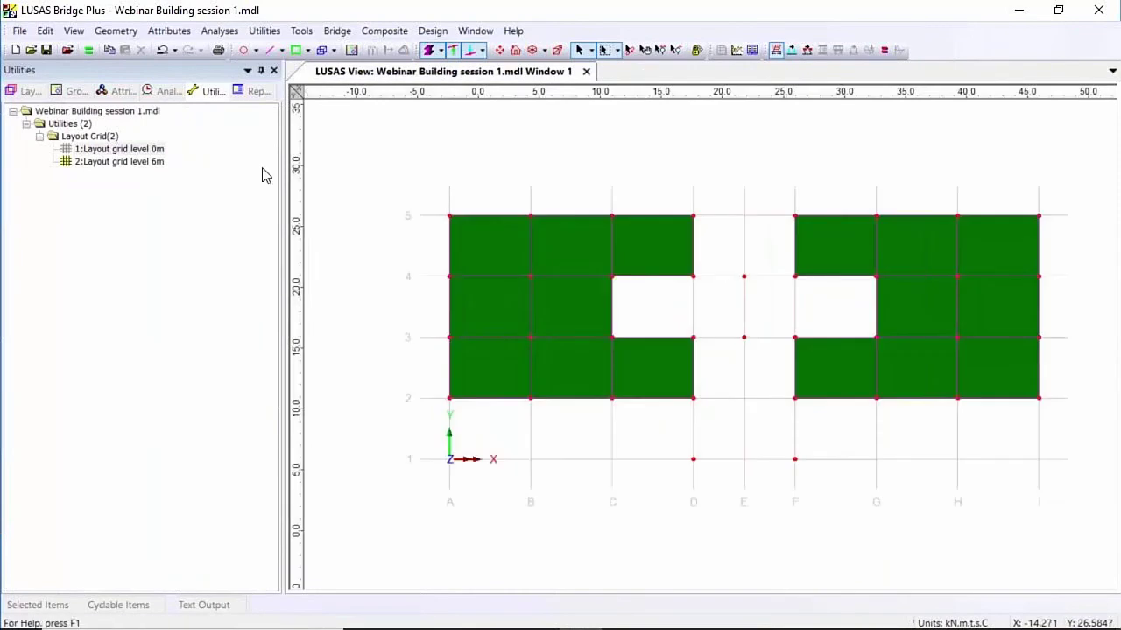
left_click(281, 49)
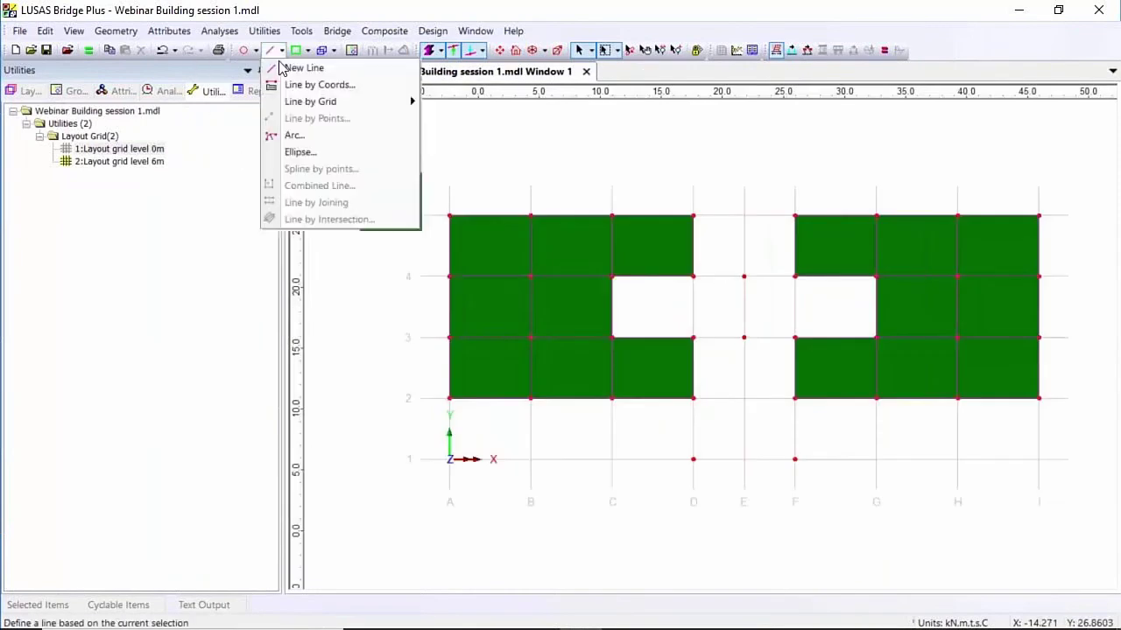
mouse_move(322, 108)
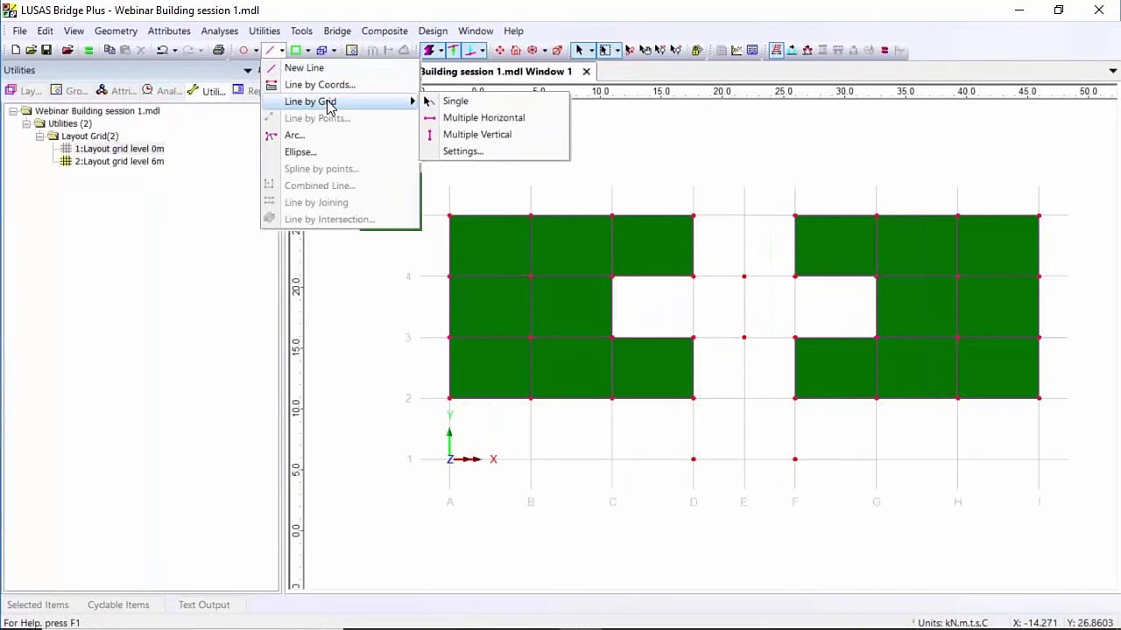
left_click(474, 136)
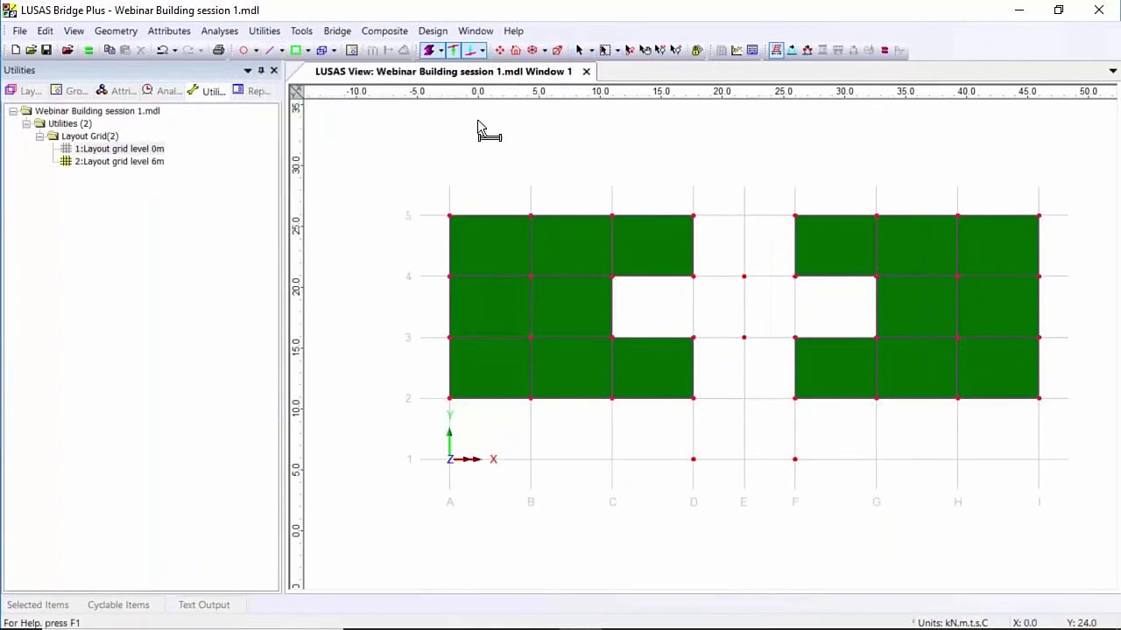
left_click_drag(738, 288, 815, 286)
left_click_drag(684, 329, 817, 340)
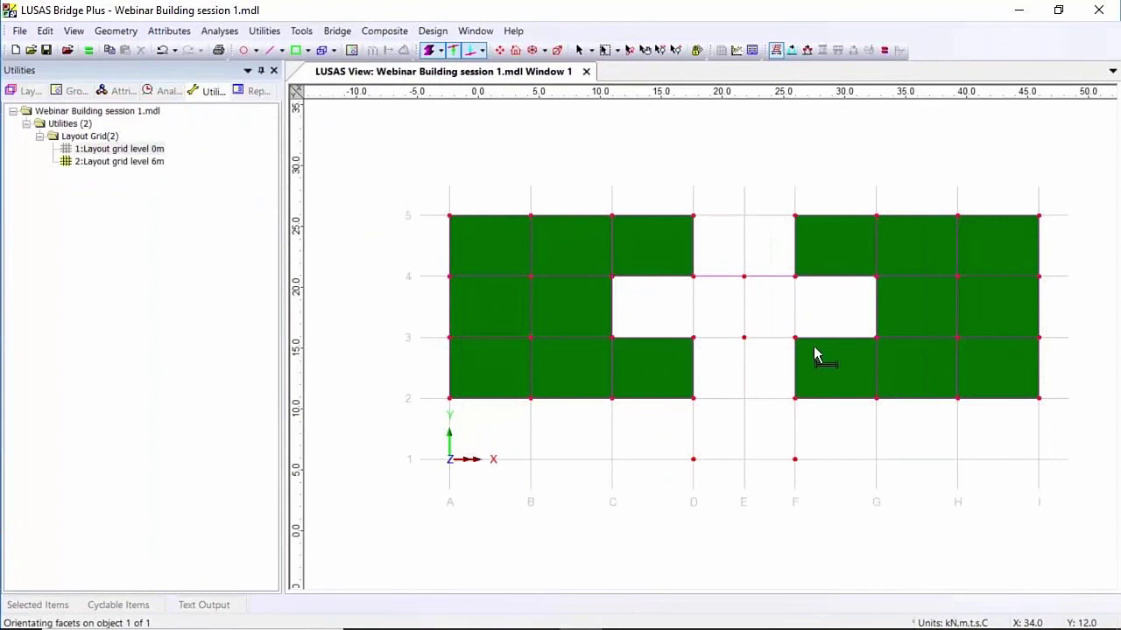
left_click_drag(706, 345, 708, 349)
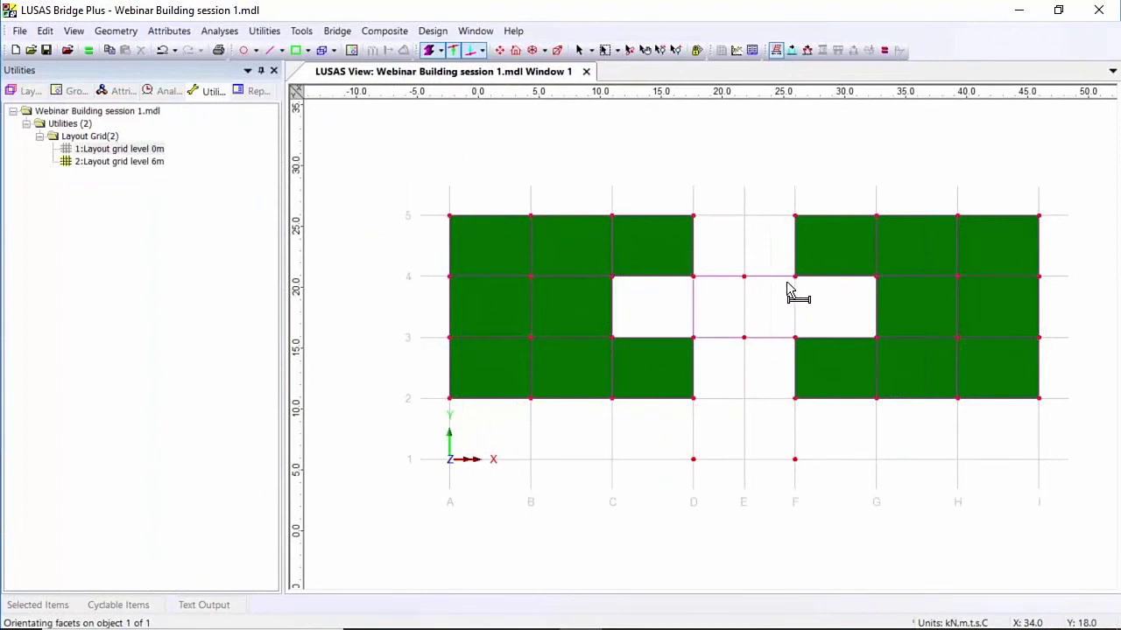
left_click_drag(783, 268, 803, 348)
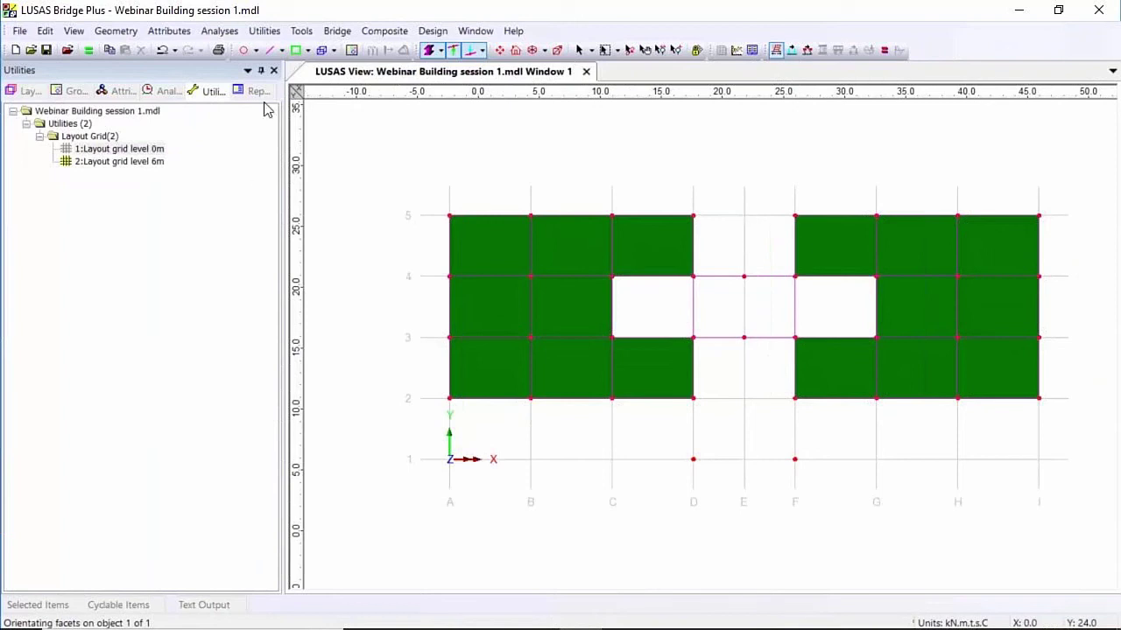
Draw beam lines by grid, one feature per drag, on gridlines 5, 2 and 1 from D to F, and on D and F between 1 and 2.
left_click(281, 50)
mouse_move(310, 100)
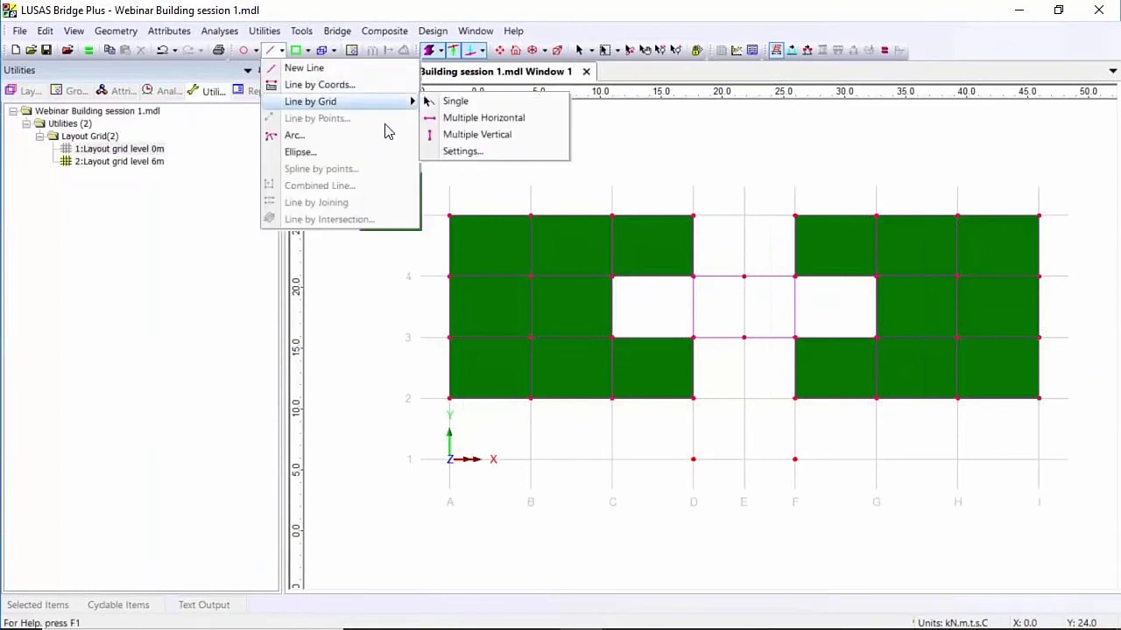
left_click(497, 122)
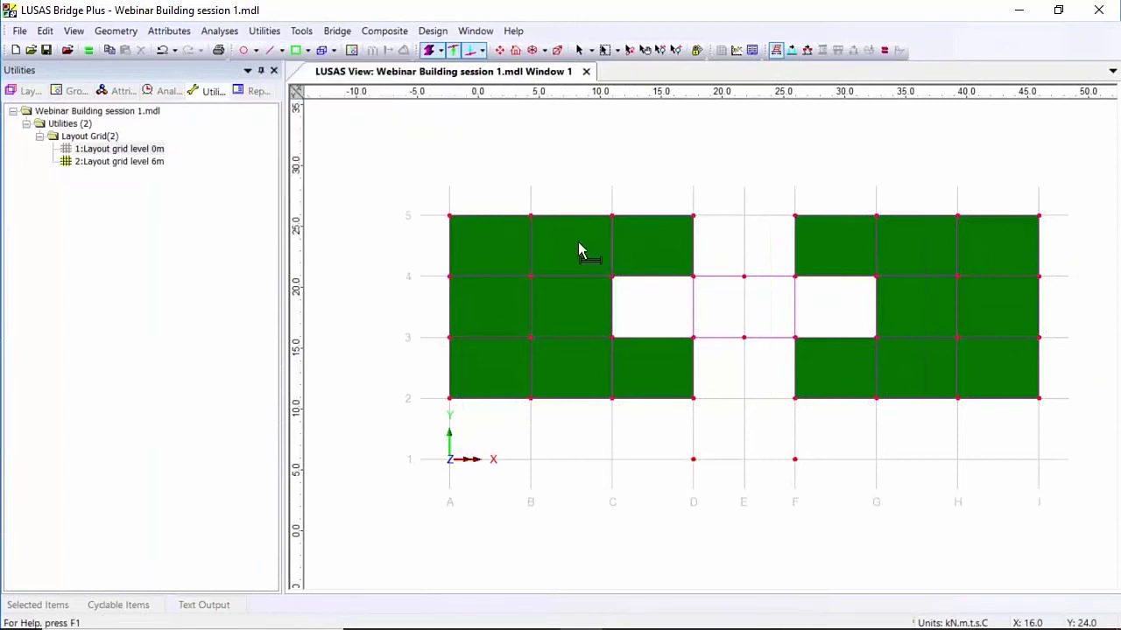
left_click(281, 50)
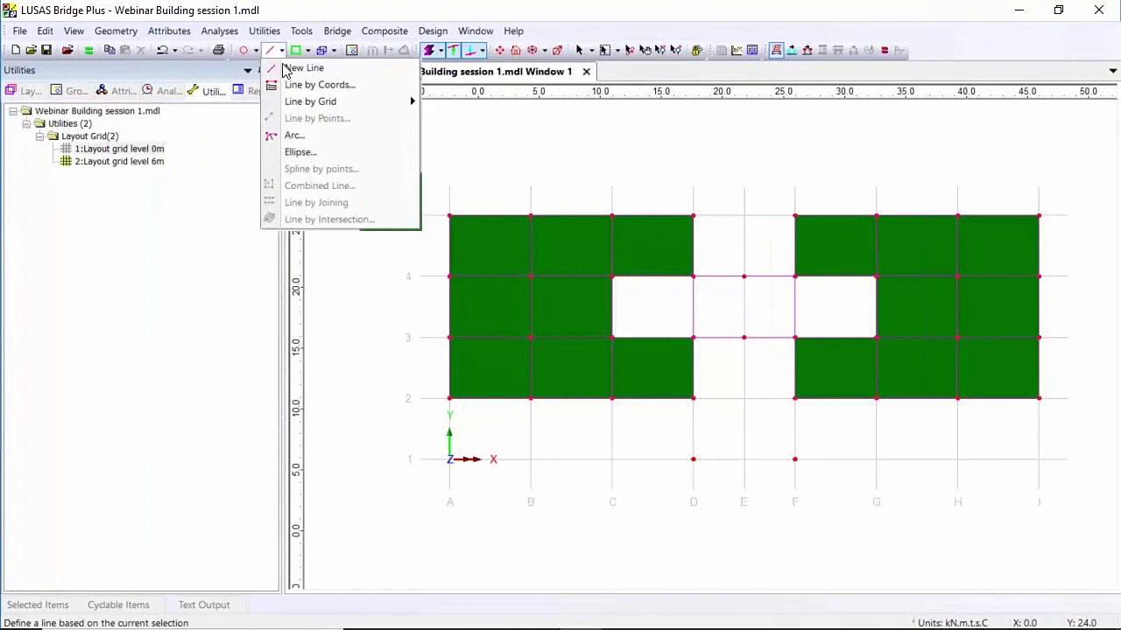
mouse_move(376, 106)
left_click(478, 151)
left_click(434, 291)
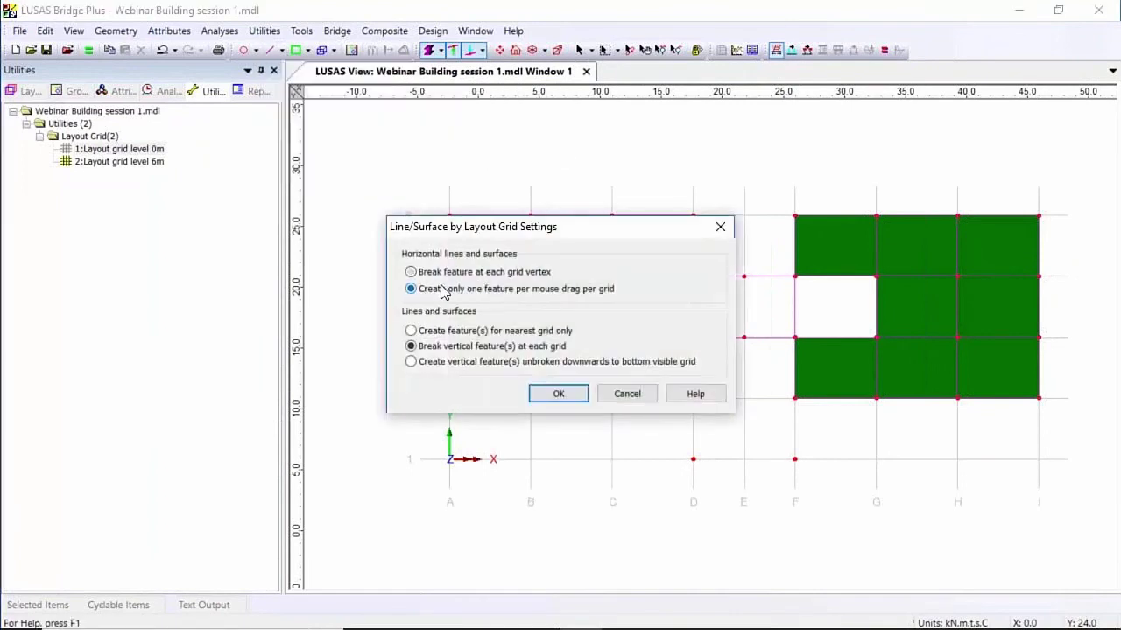
left_click(561, 394)
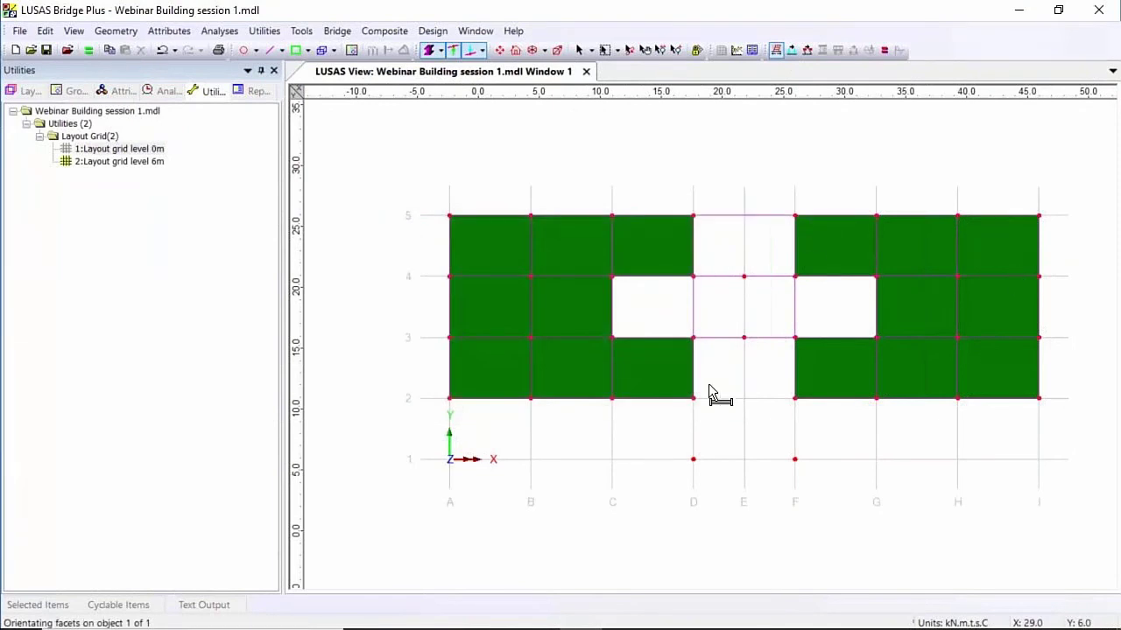
left_click_drag(683, 453, 819, 480)
left_click_drag(683, 388, 709, 481)
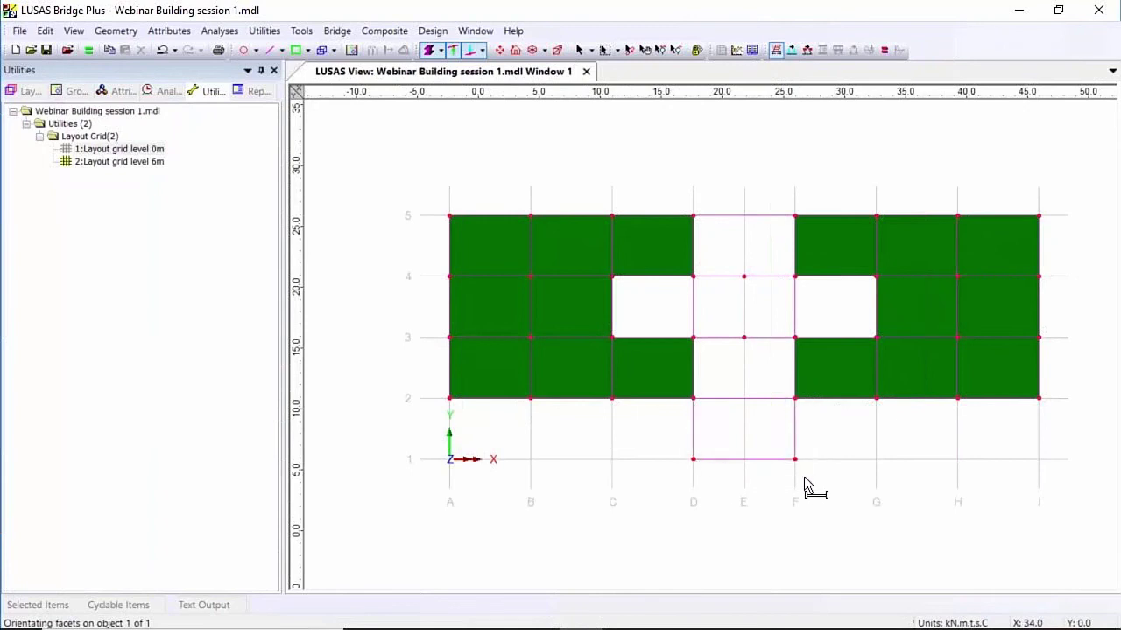
Show the model in isometric projection and hide the level 6m layout grid.
left_click(532, 49)
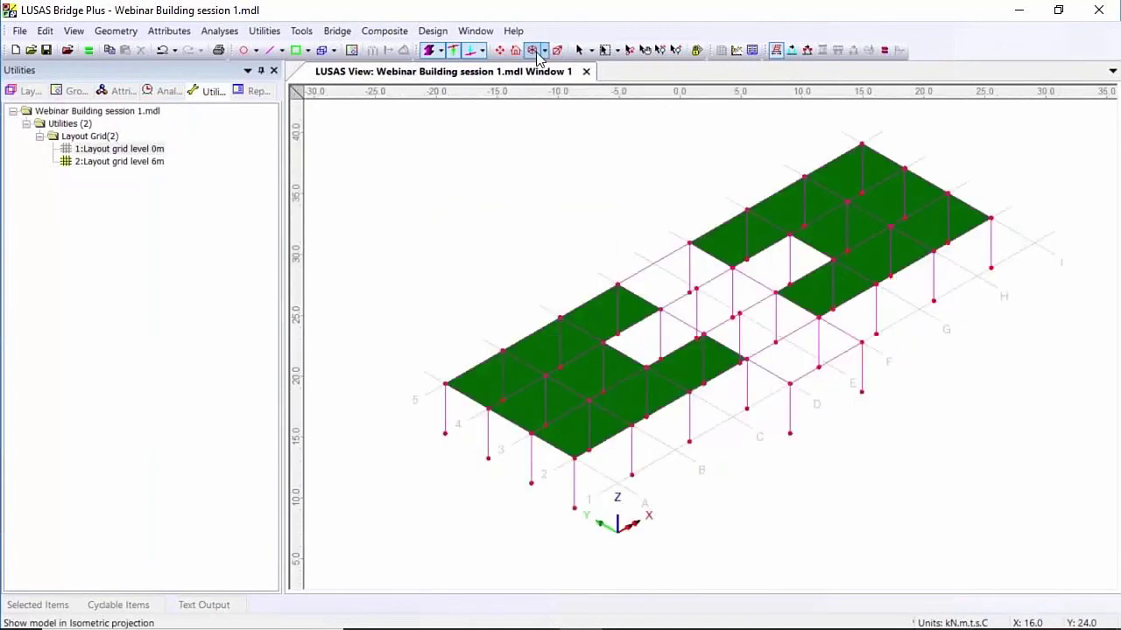
right_click(149, 161)
left_click(209, 248)
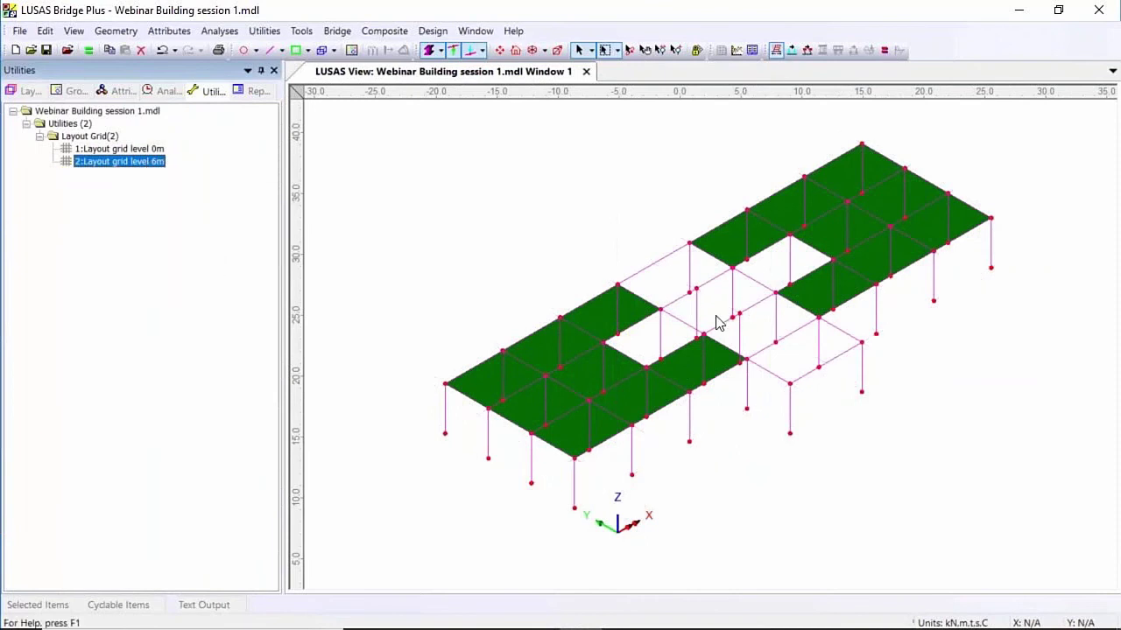
Split the beam lines on D and F between 3 and 4, and on gridlines 3 and 4 from E to F, into two equal divisions.
left_click(854, 400)
left_click(682, 322)
left_click(753, 305, "shift")
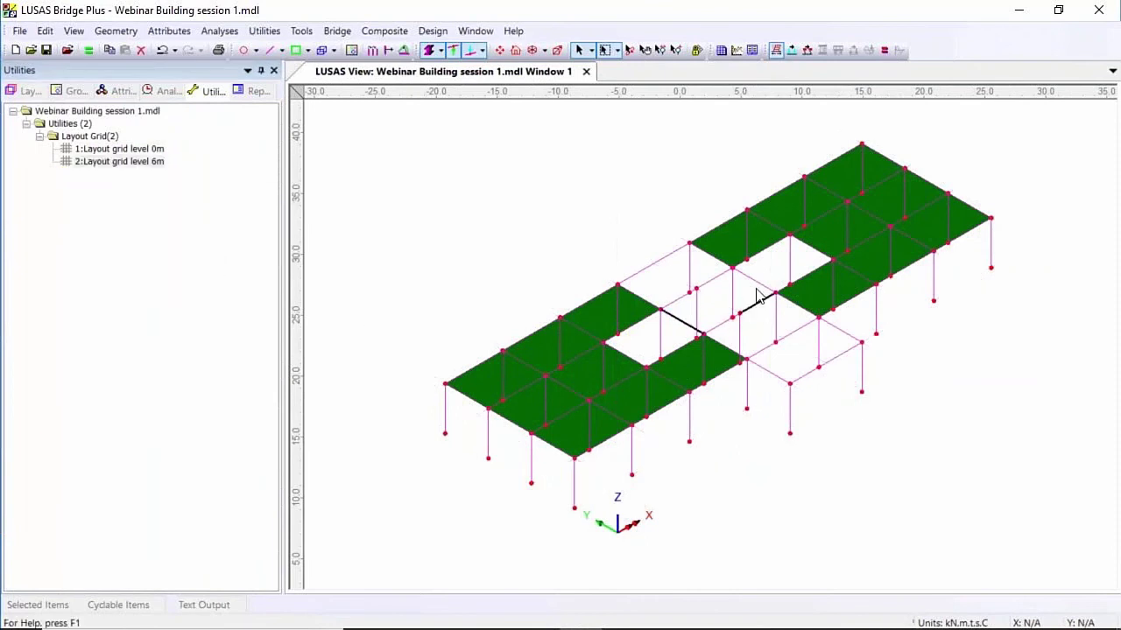
left_click(745, 282, "shift")
left_click(115, 31)
mouse_move(153, 68)
mouse_move(380, 312)
left_click(490, 327)
left_click(467, 207)
left_click(567, 262)
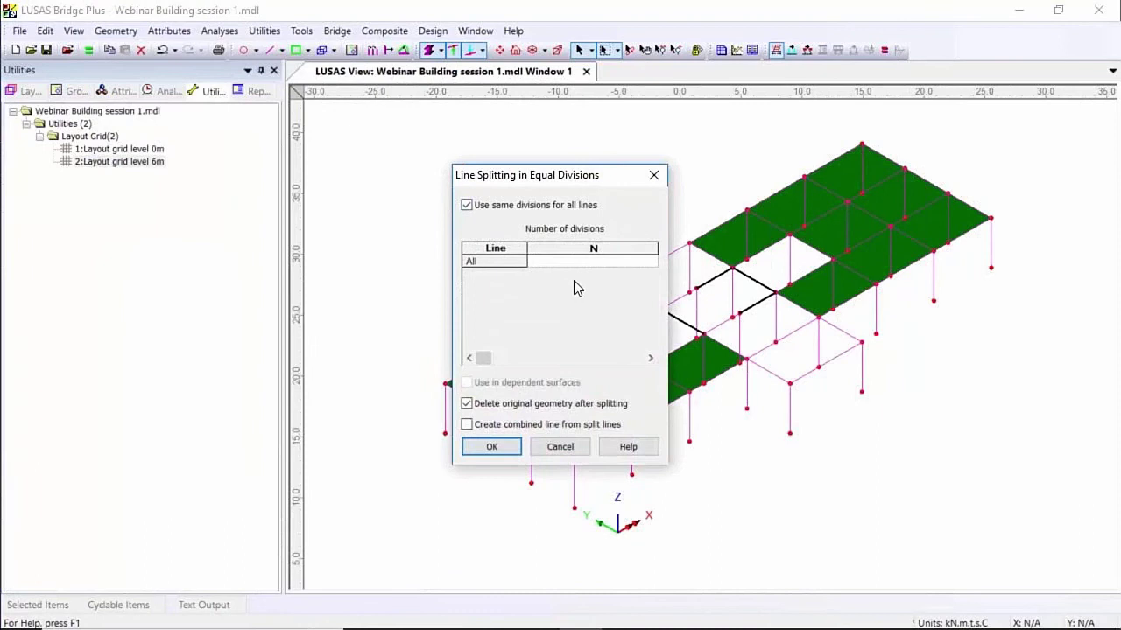
left_click(515, 446)
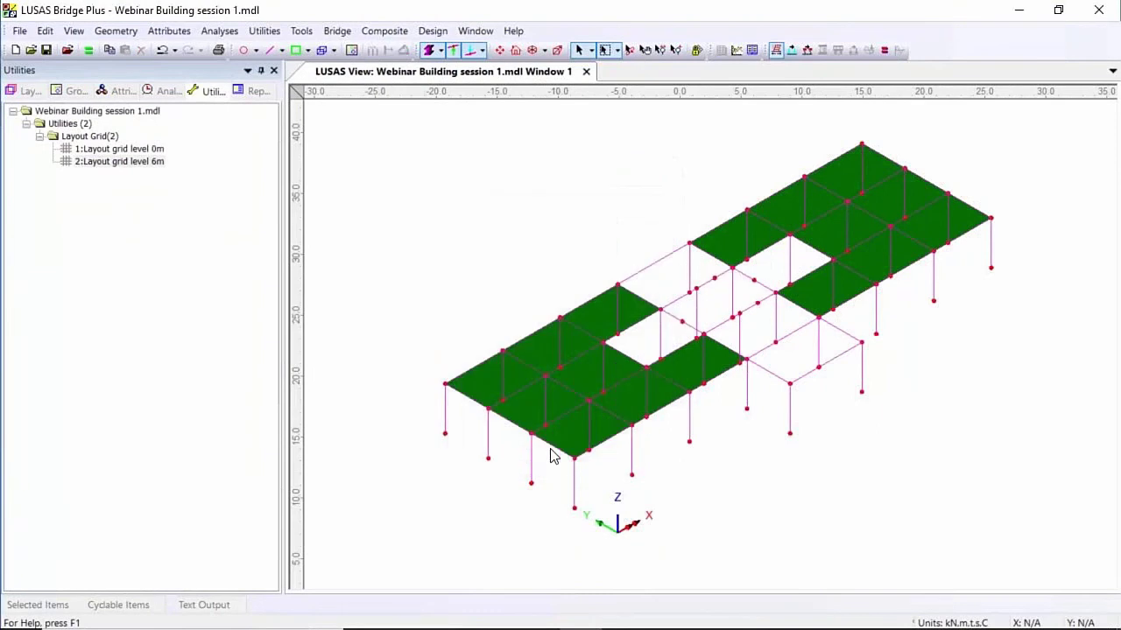
Create inverted-V bracing lines from the midpoint of each of the four split beams down to the adjacent column bases.
left_click(660, 362)
left_click(273, 52)
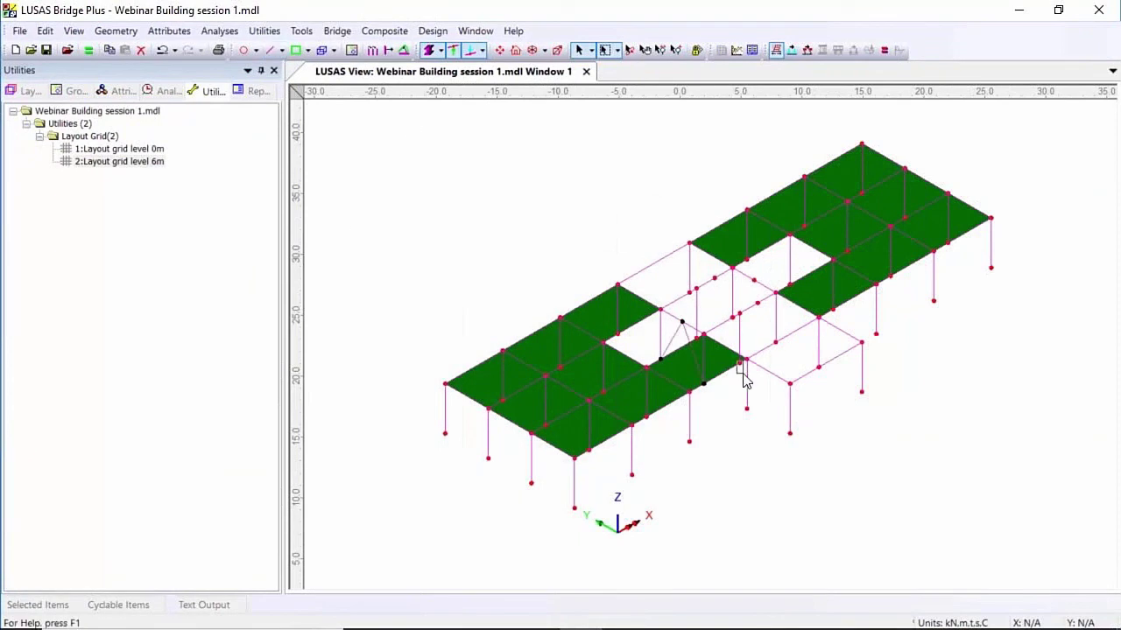
left_click(757, 303, "shift")
left_click(731, 316)
left_click(713, 279)
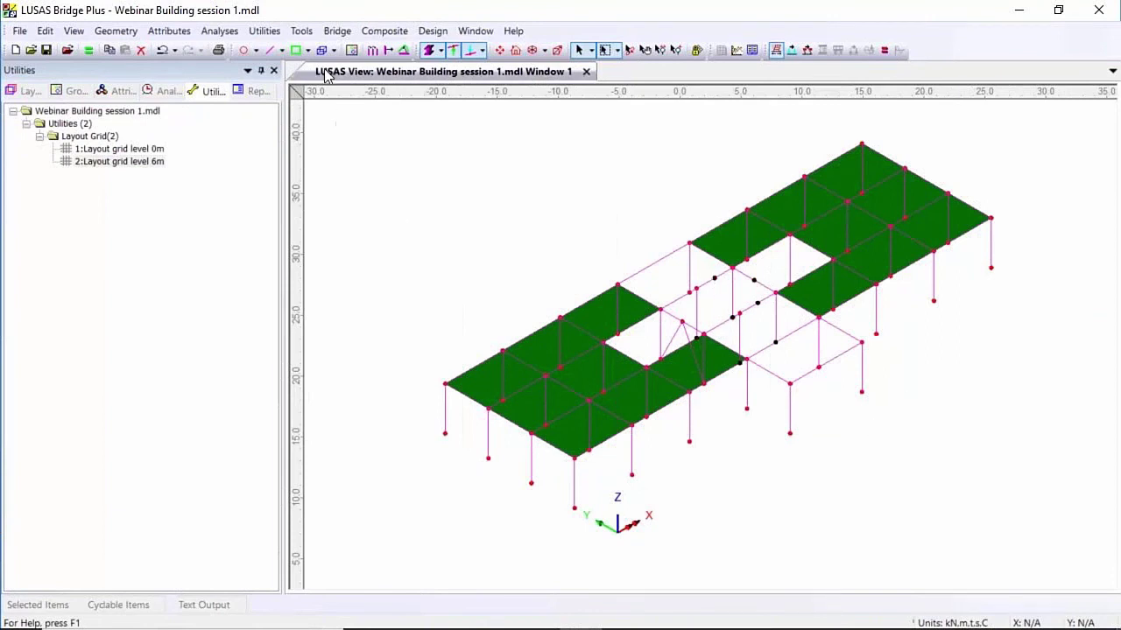
left_click(272, 50)
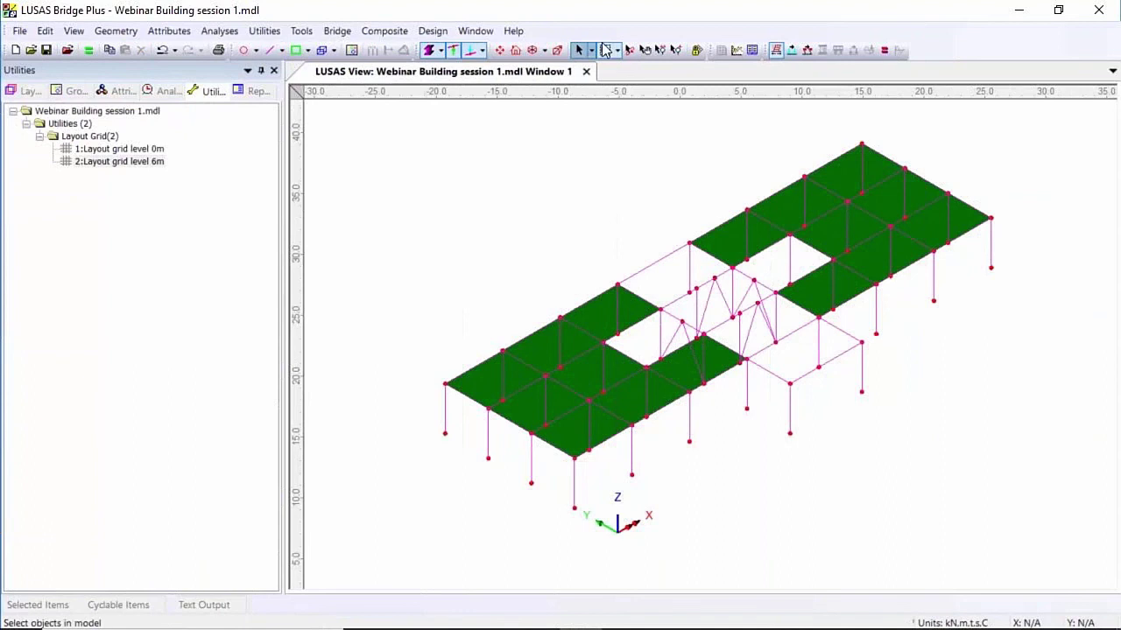
Create a slab surface in bay D–F between gridlines 4 and 5 from its bounding lines.
left_click(630, 50)
left_click_drag(678, 386, 651, 426)
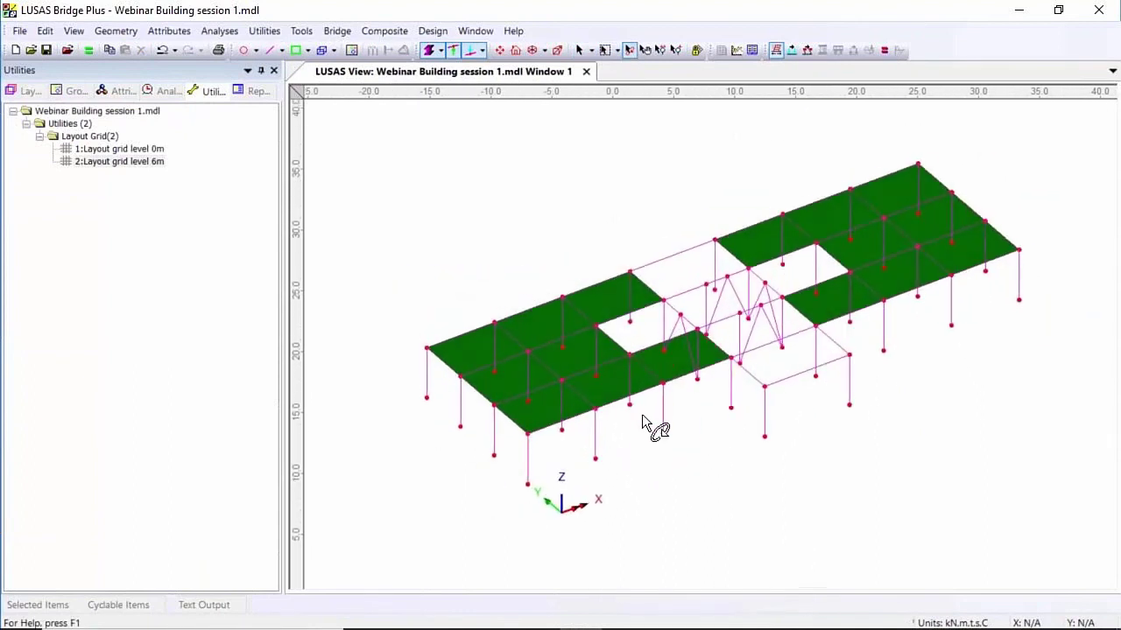
left_click(579, 50)
left_click(658, 298)
left_click(696, 290, "shift")
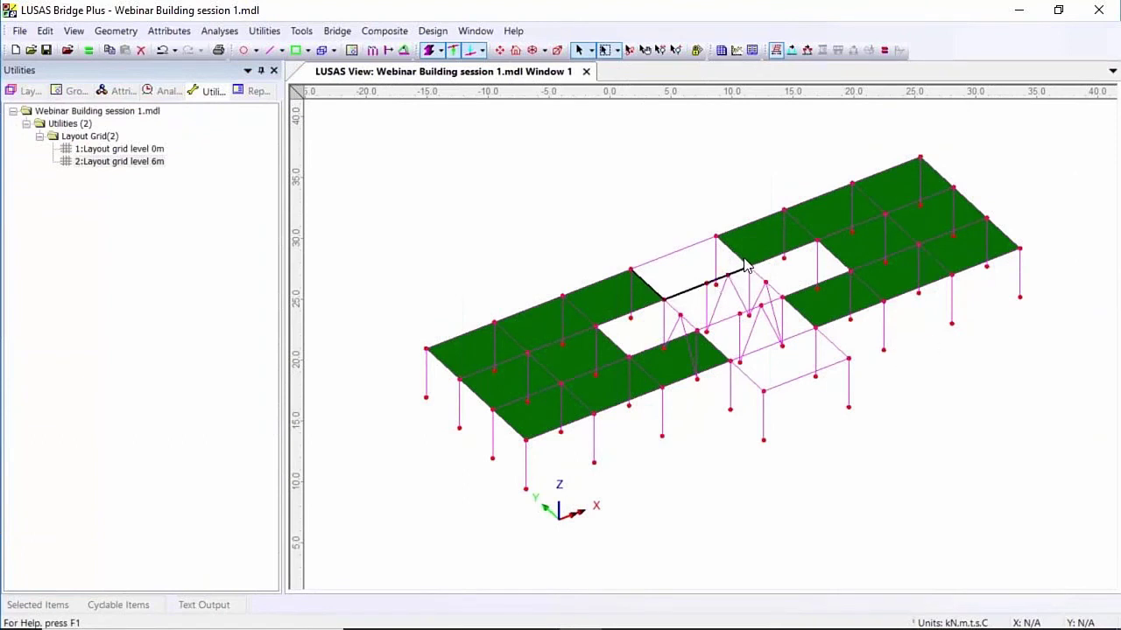
left_click(740, 267, "shift")
left_click(686, 248, "shift")
left_click(298, 50)
Create a slab surface from the four lines around the opening in bay C–D between gridlines 3 and 4.
left_click(611, 340)
left_click(646, 348, "shift")
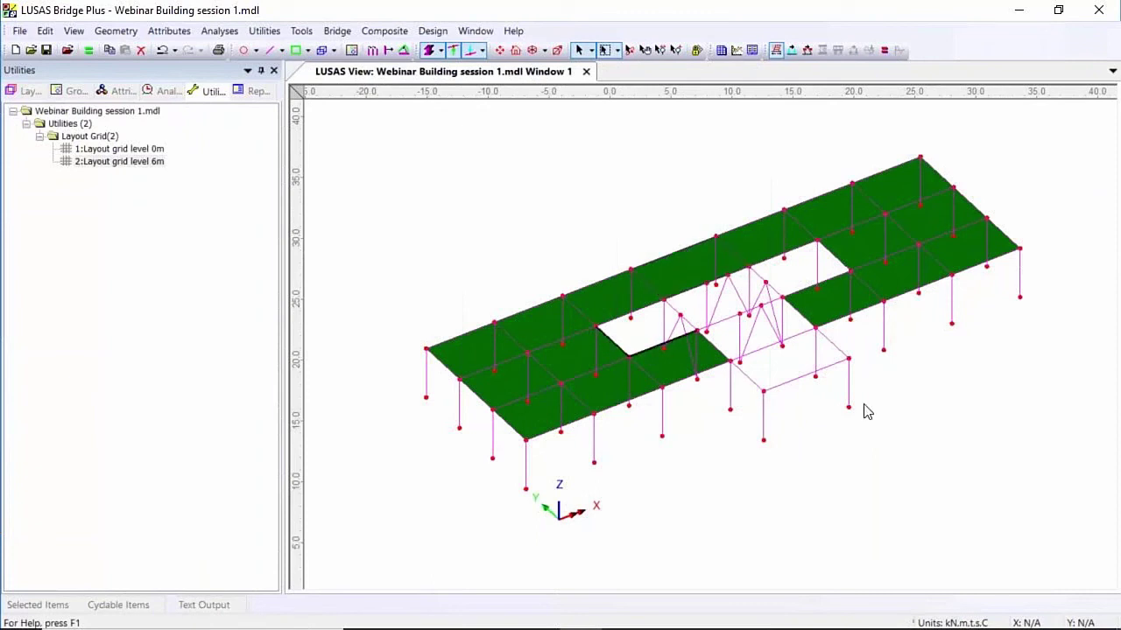
left_click(679, 319, "shift")
left_click(643, 309, "shift")
left_click(297, 50)
Create a slab surface from the lines around the opening in bay F–G between gridlines 3 and 4.
left_click(779, 294)
left_click(843, 270, "shift")
left_click(835, 261, "shift")
left_click(804, 253, "shift")
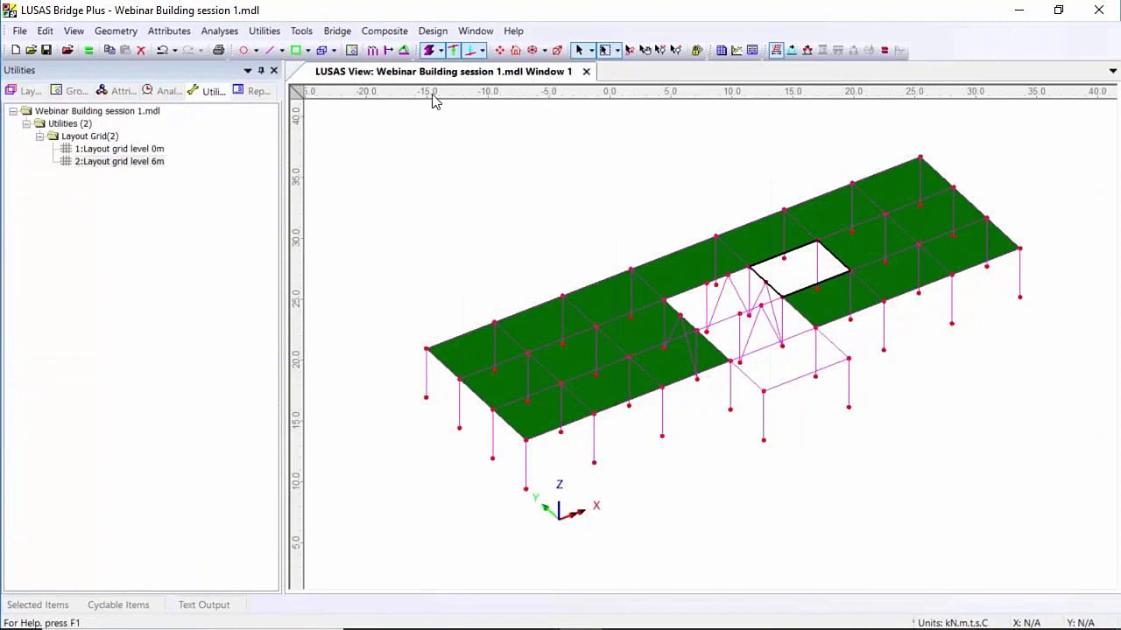
left_click(296, 52)
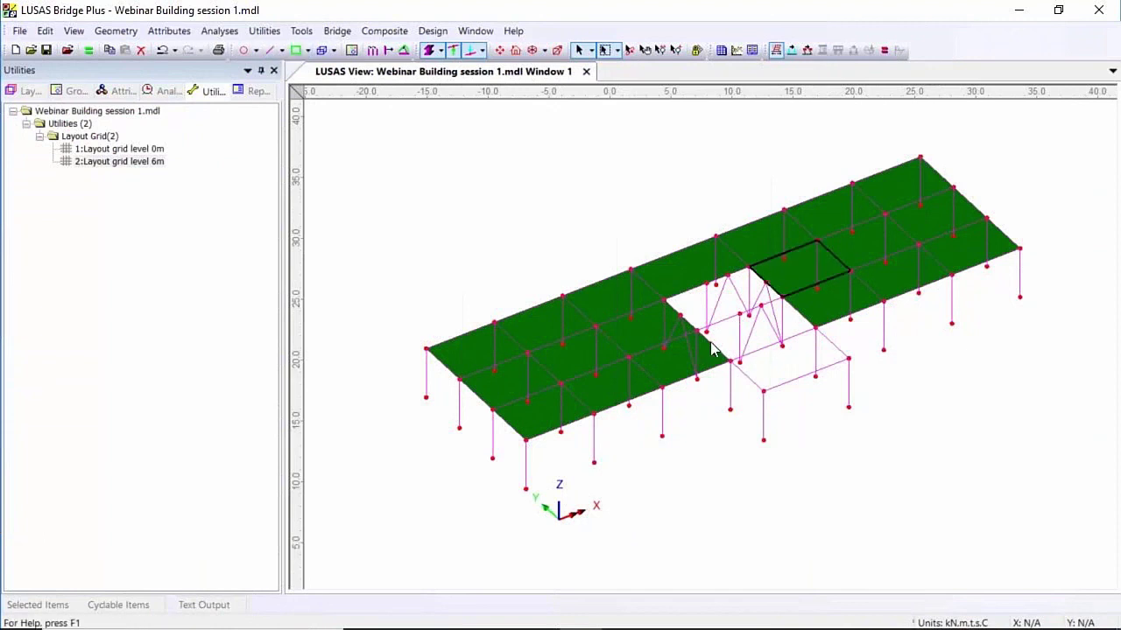
Create a slab surface in bay D–F between gridlines 2 and 3 from its bounding lines.
left_click(804, 326)
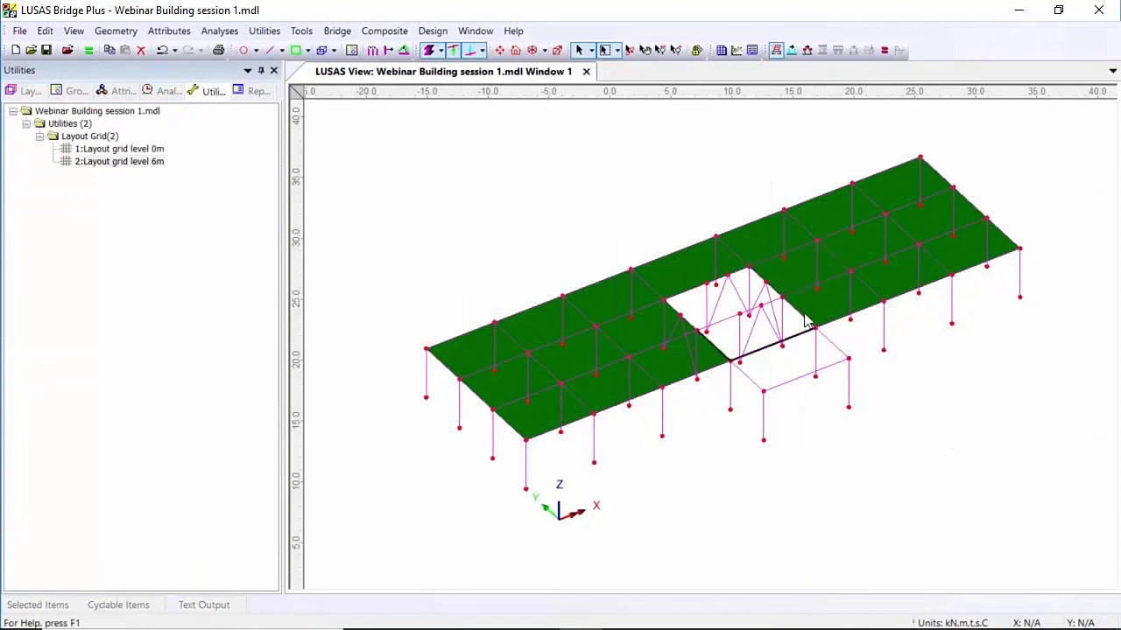
left_click(779, 302, "shift")
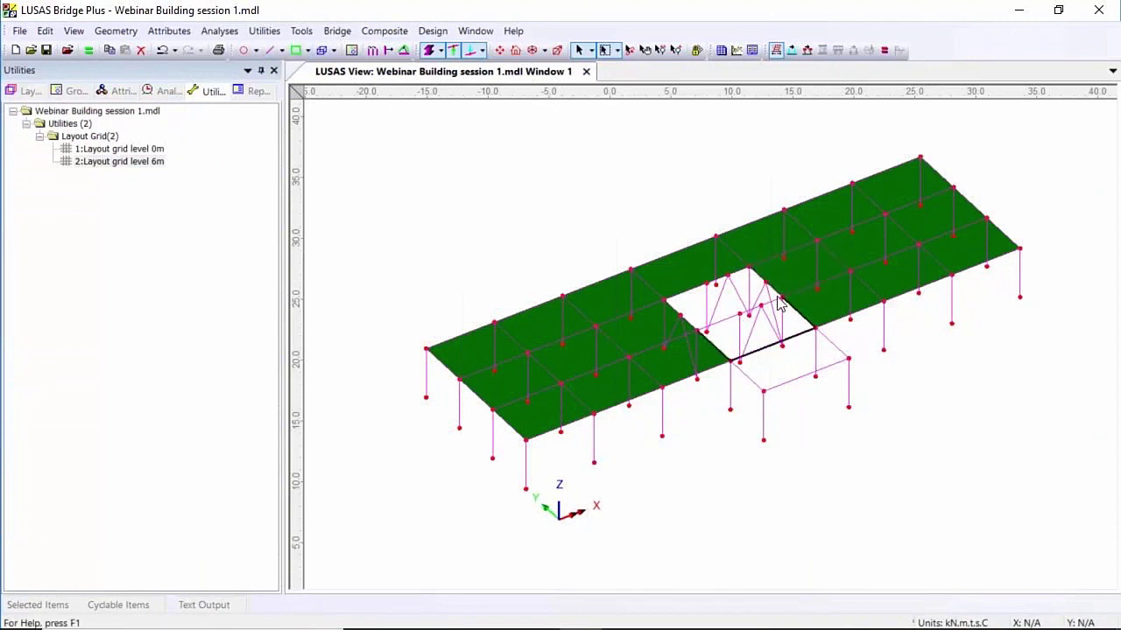
left_click(740, 330, "shift")
left_click(298, 50)
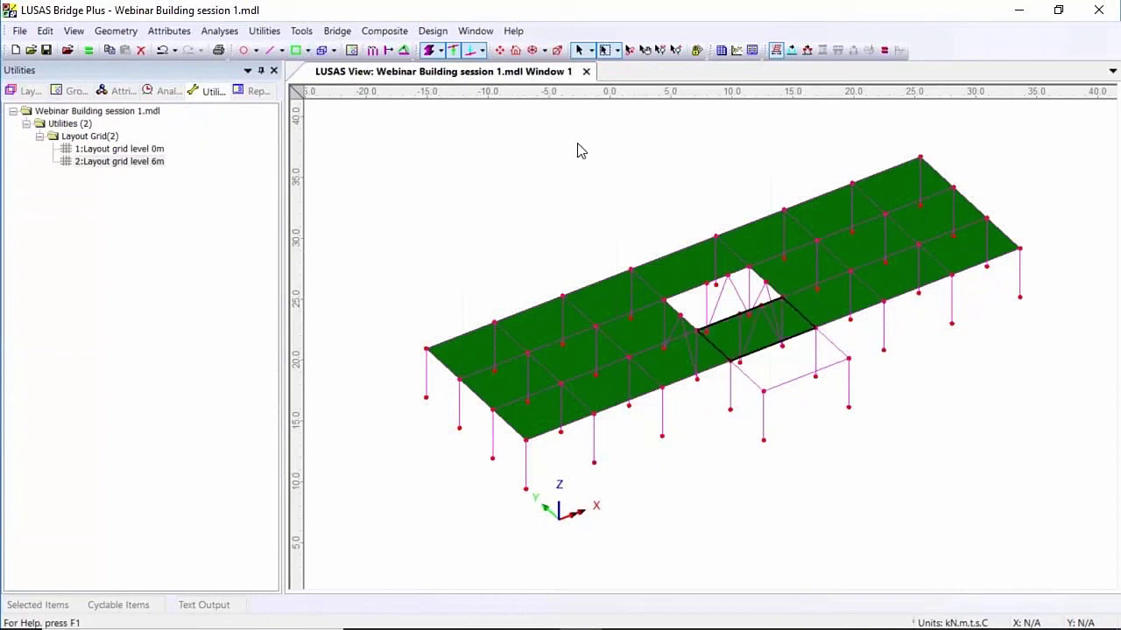
Create two diagonal edge lines on the 6 m level, joining grid point C2 to D1 and F1 to G2.
left_click(662, 387)
left_click(763, 391, "shift")
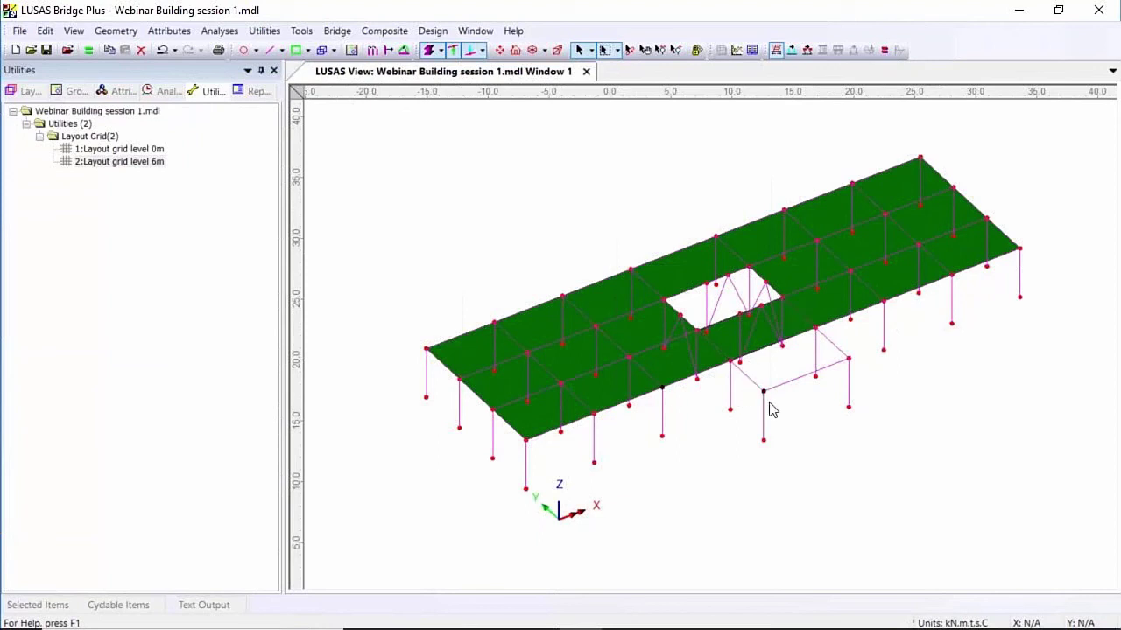
left_click(270, 51)
left_click_drag(836, 354, 858, 376)
left_click(884, 302, "shift")
left_click(273, 52)
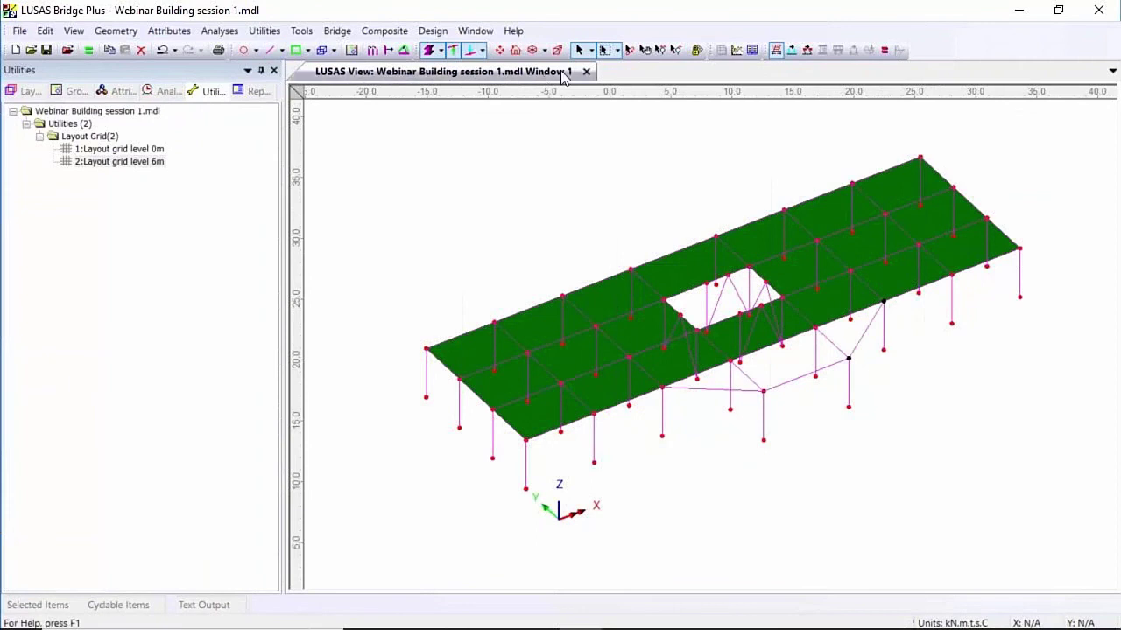
Create a triangular slab surface between grid points C2, D2 and D1 from its three edge lines.
left_click(745, 391)
left_click(744, 374, "shift")
left_click(713, 367, "shift")
left_click(296, 50)
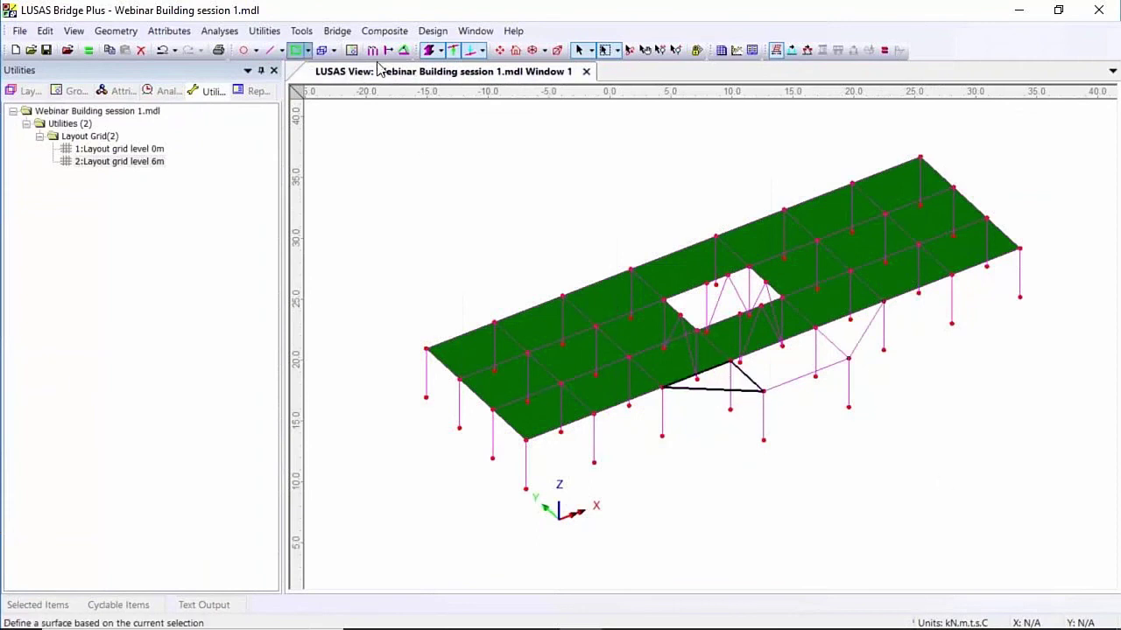
Create a slab surface in bay D–F between gridlines 1 and 2 from its bounding lines.
left_click(820, 368)
left_click(829, 342, "shift")
left_click(771, 347, "shift")
left_click(748, 377, "shift")
left_click(296, 50)
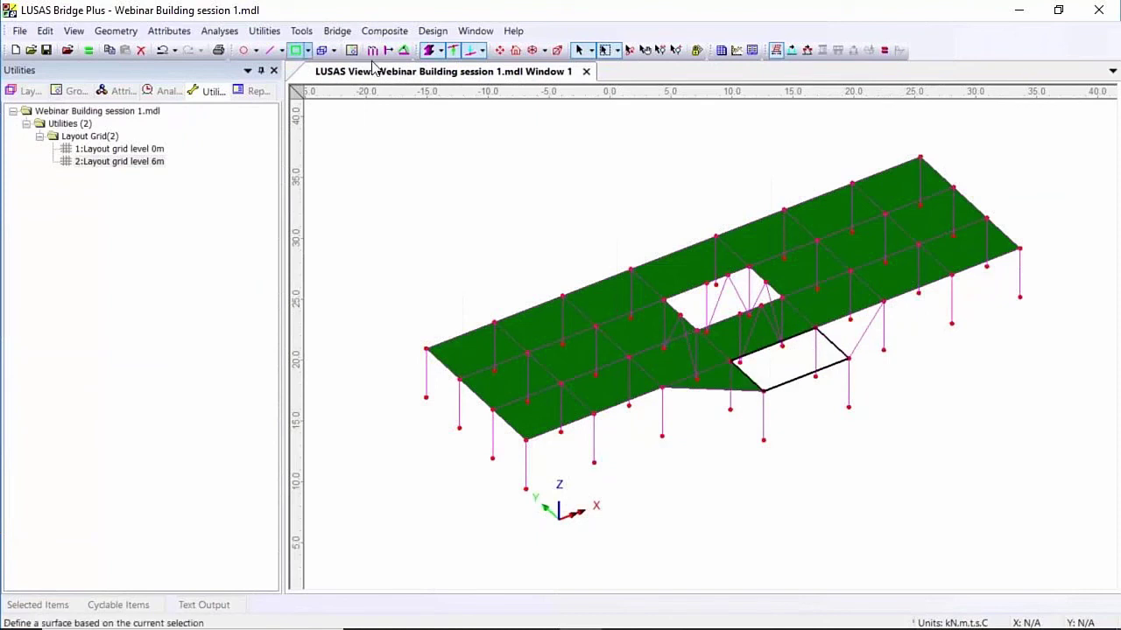
Create a triangular slab surface between grid points F1, F2 and G2 from its three edge lines.
left_click(864, 333)
left_click(841, 318, "shift")
left_click(831, 343, "shift")
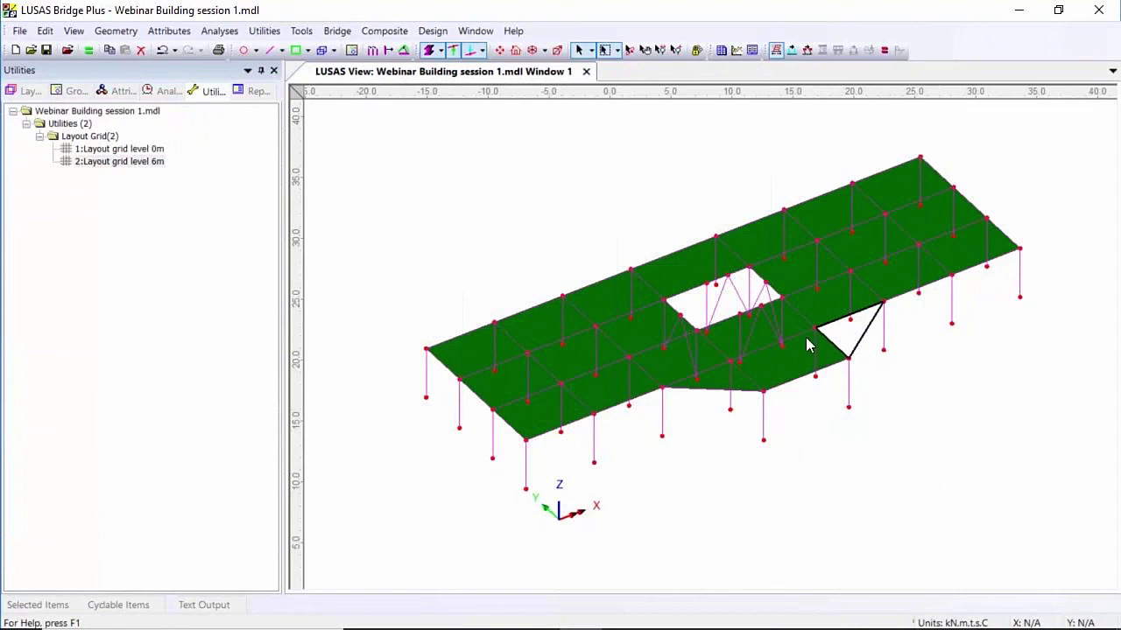
left_click(296, 49)
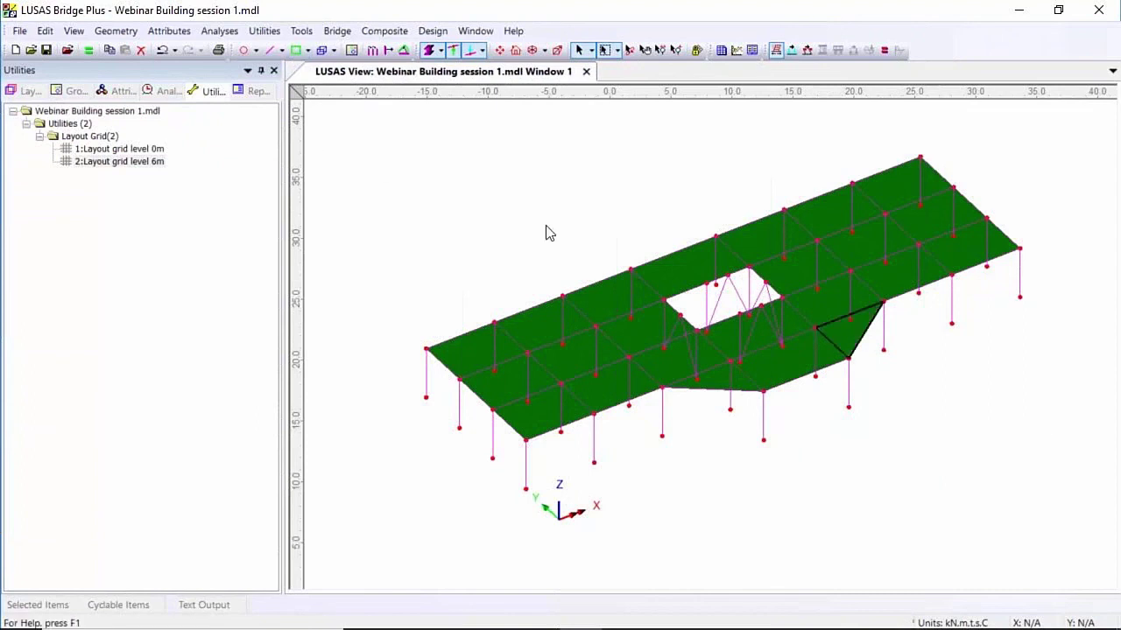
left_click(629, 50)
left_click_drag(650, 438, 634, 392)
left_click(580, 50)
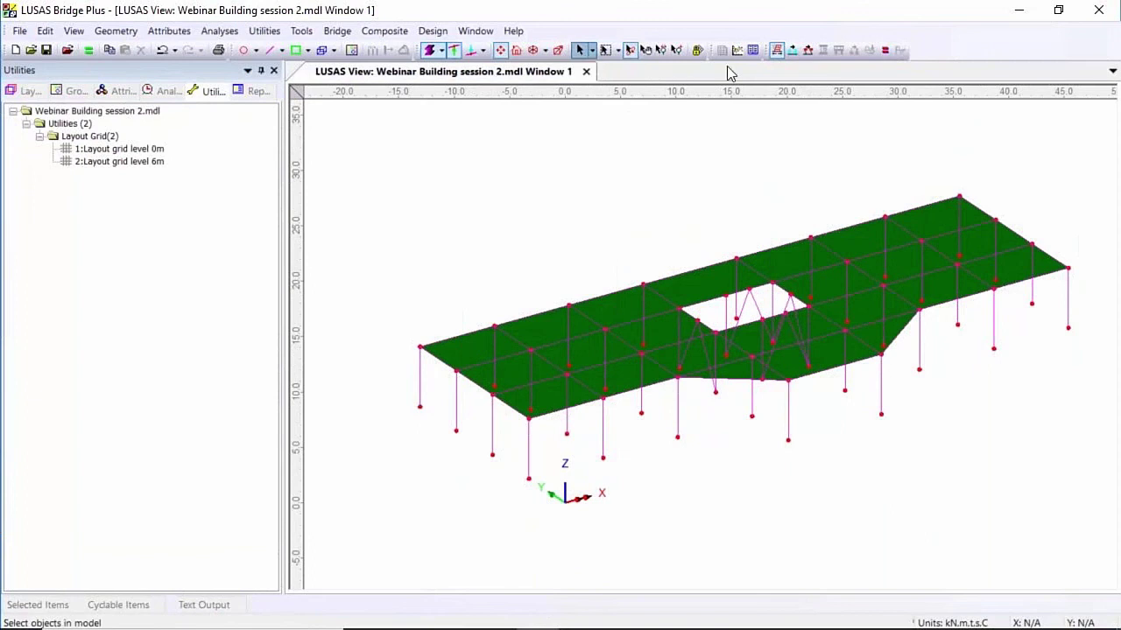
Turn off the solid fill of surfaces in the Geometry layer so the slabs display as outlines only.
left_click(31, 91)
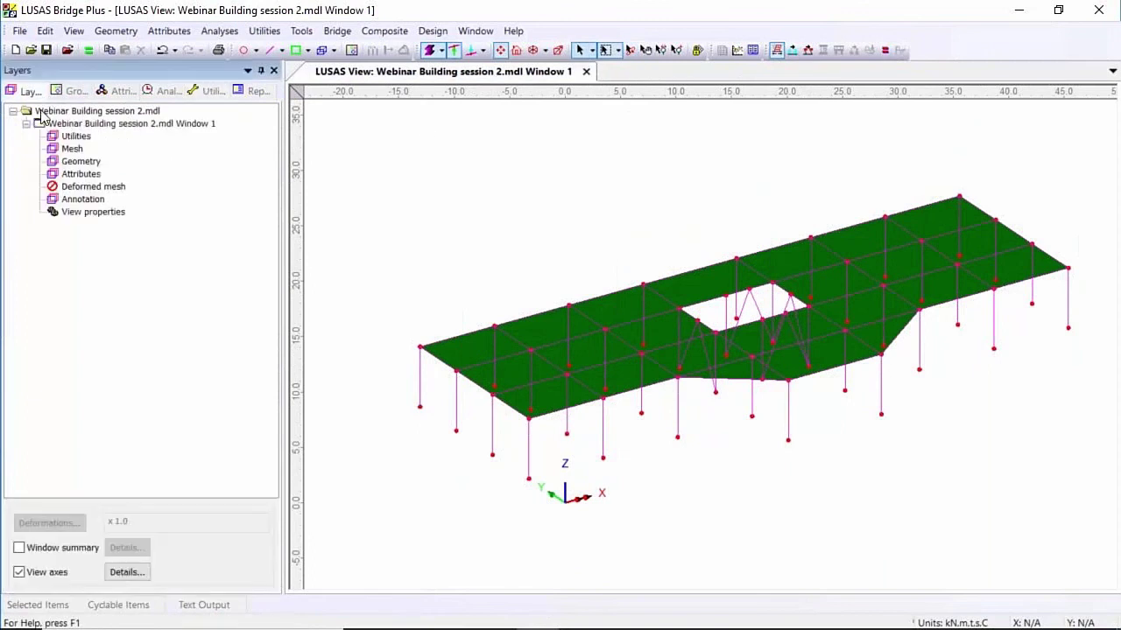
double_click(81, 163)
left_click(328, 245)
key("Return")
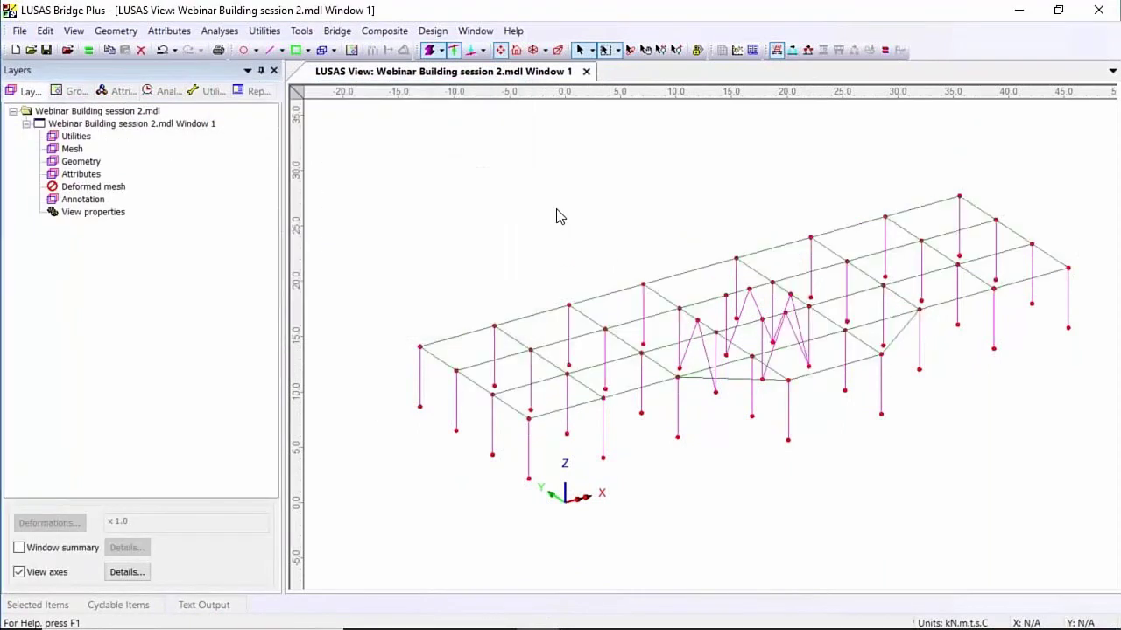
Rename Loadcase 1 of Analysis 1 as Steel DL and add gravity to it.
left_click(179, 97)
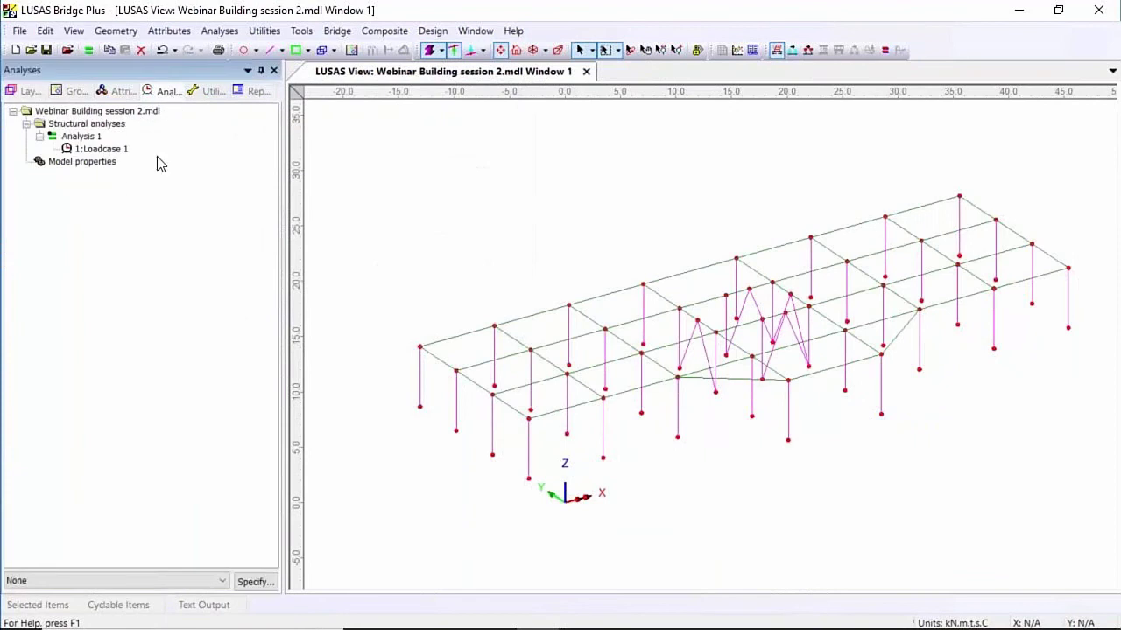
right_click(113, 149)
left_click(175, 252)
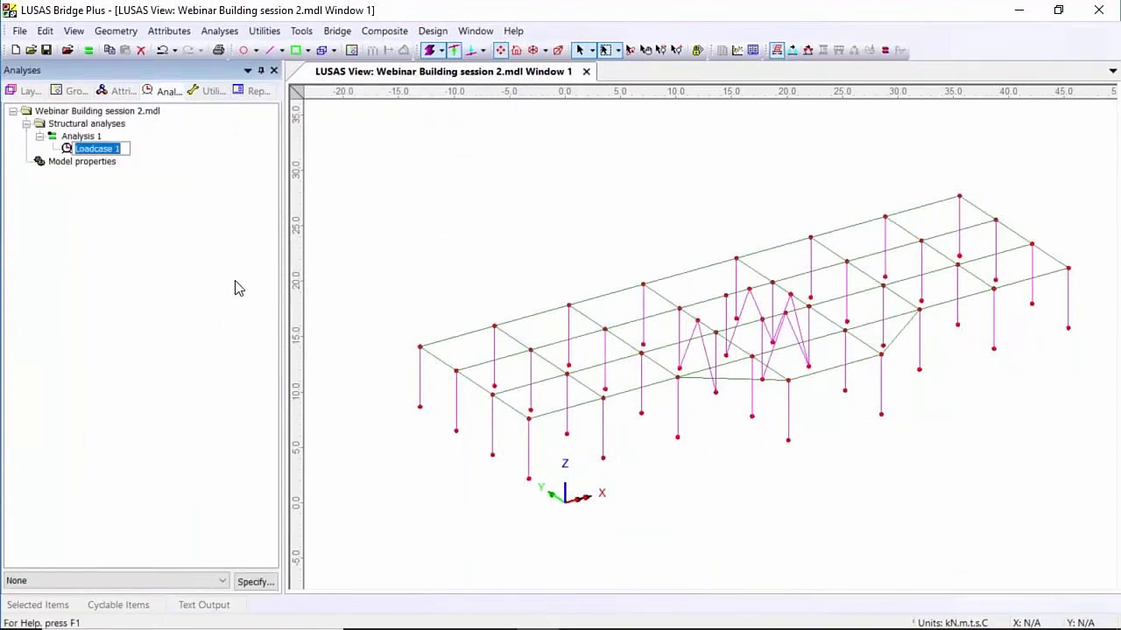
type("Steel DL")
left_click(497, 263)
right_click(108, 145)
left_click(145, 350)
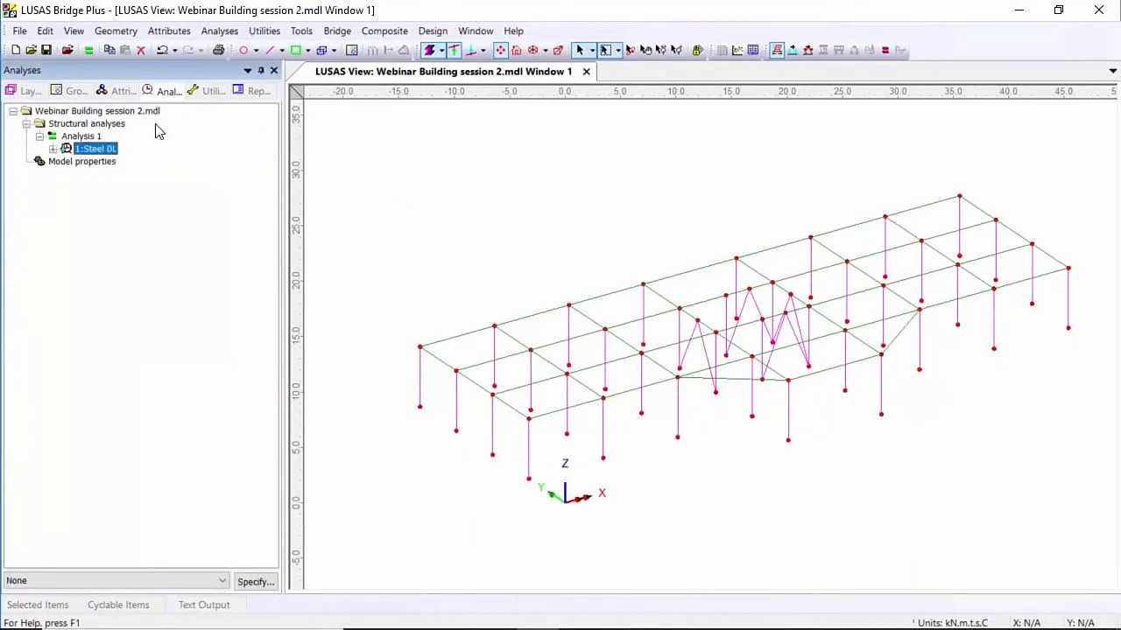
Assign the Thick beam line mesh to all lines of the frame with a beta angle of 0.
left_click(124, 93)
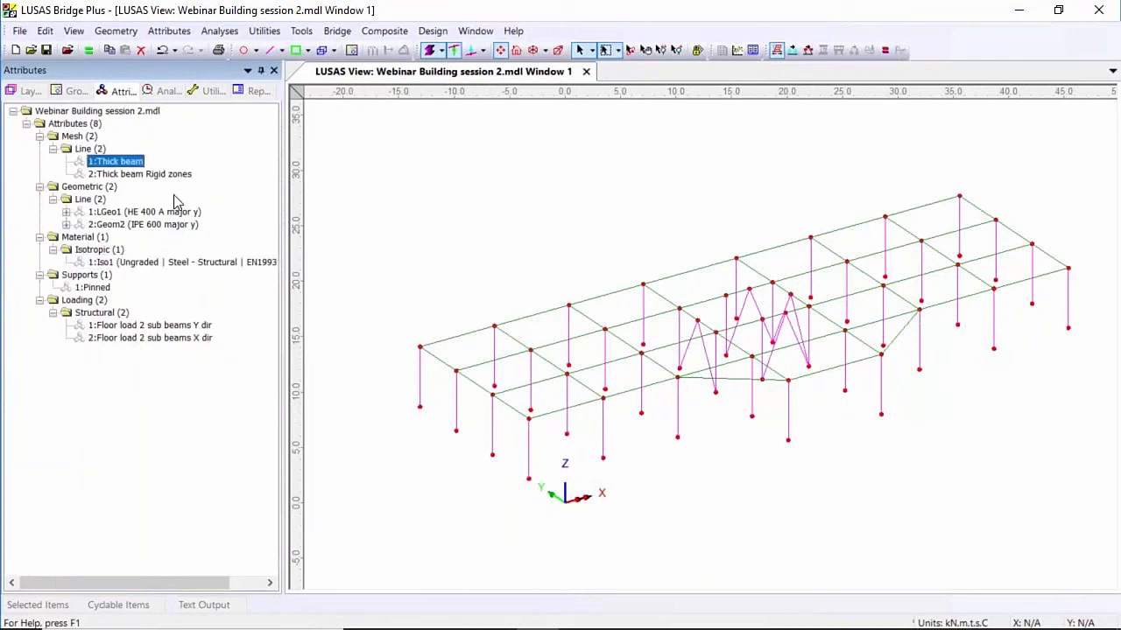
double_click(140, 162)
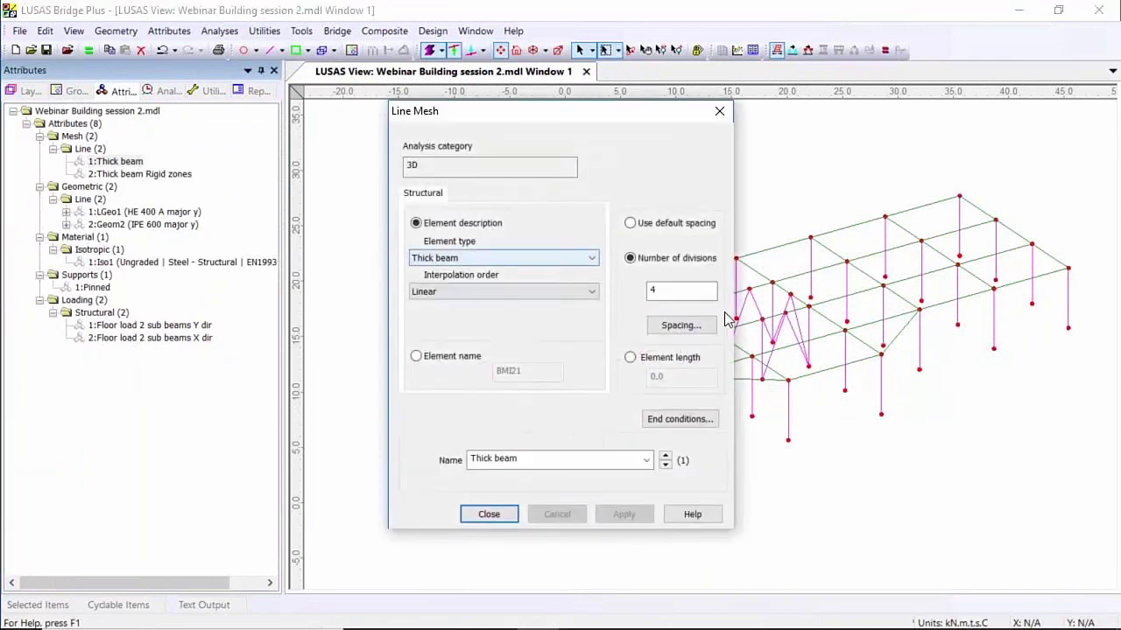
left_click(488, 514)
left_click_drag(350, 145, 1110, 556)
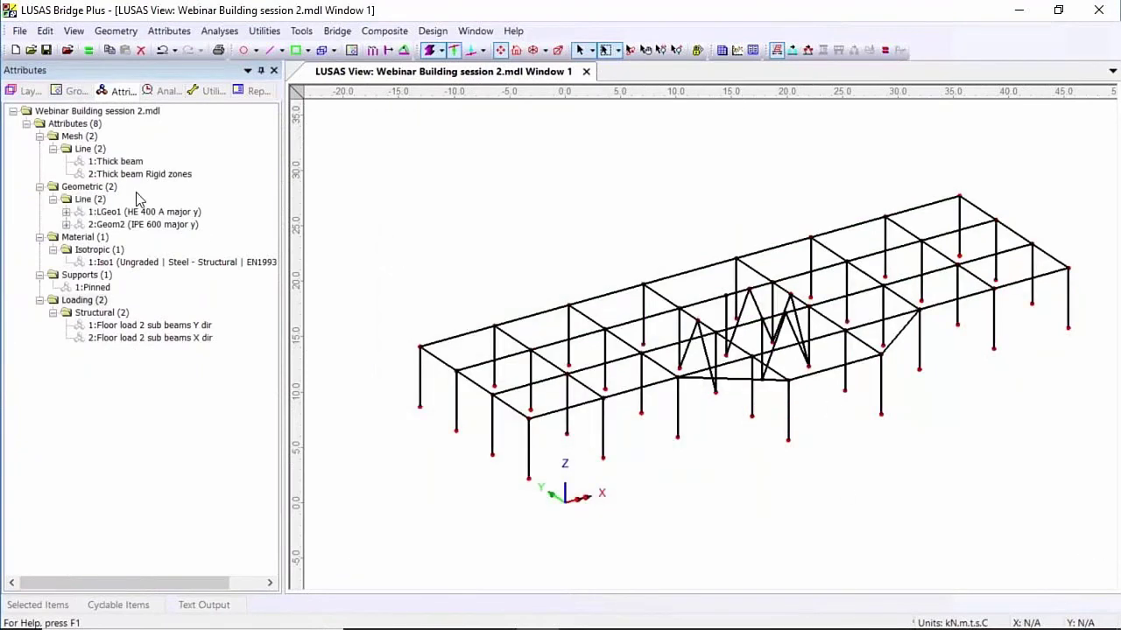
left_click_drag(116, 163, 543, 220)
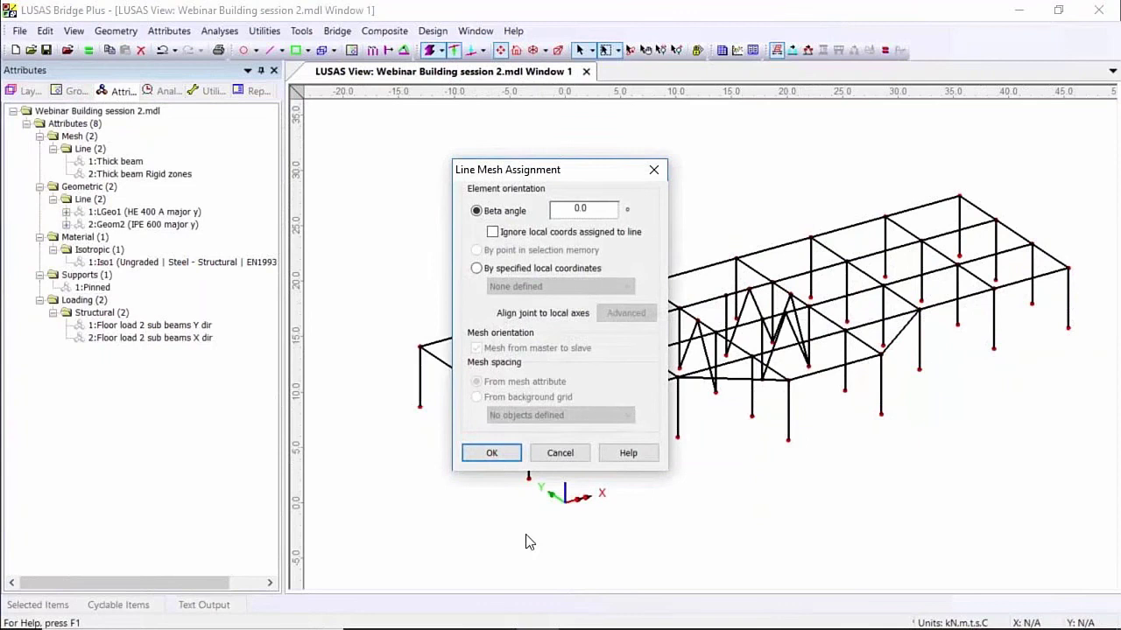
key("Return")
left_click(340, 235)
Review the definitions of the HE 400 A and IPE 600 geometric line attributes.
double_click(170, 212)
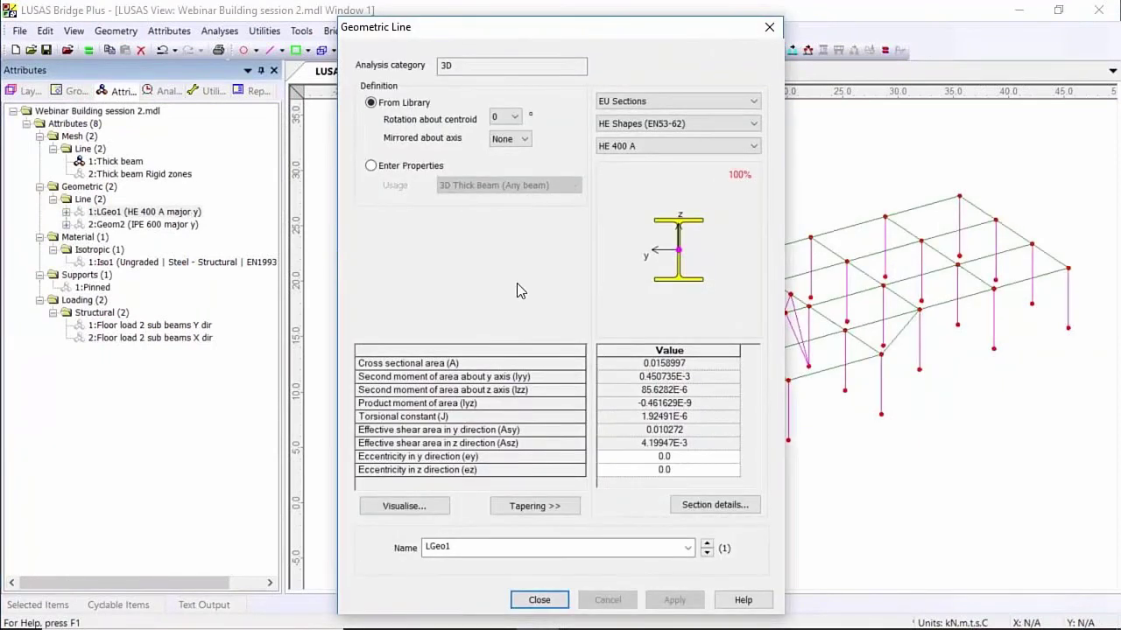
left_click(562, 596)
left_click(133, 225)
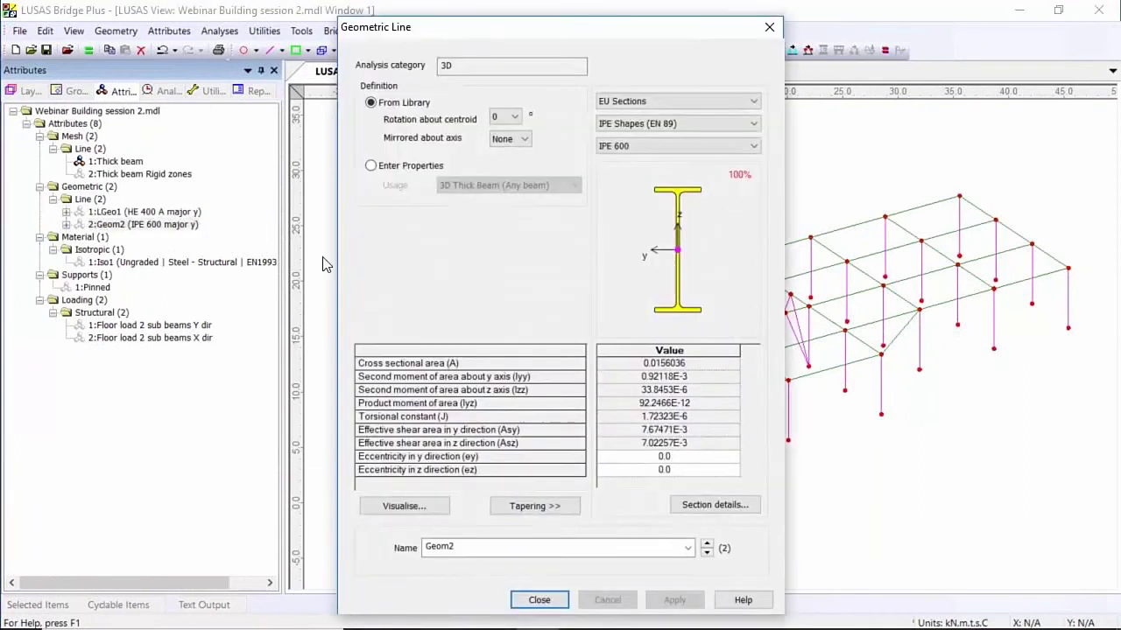
left_click(539, 600)
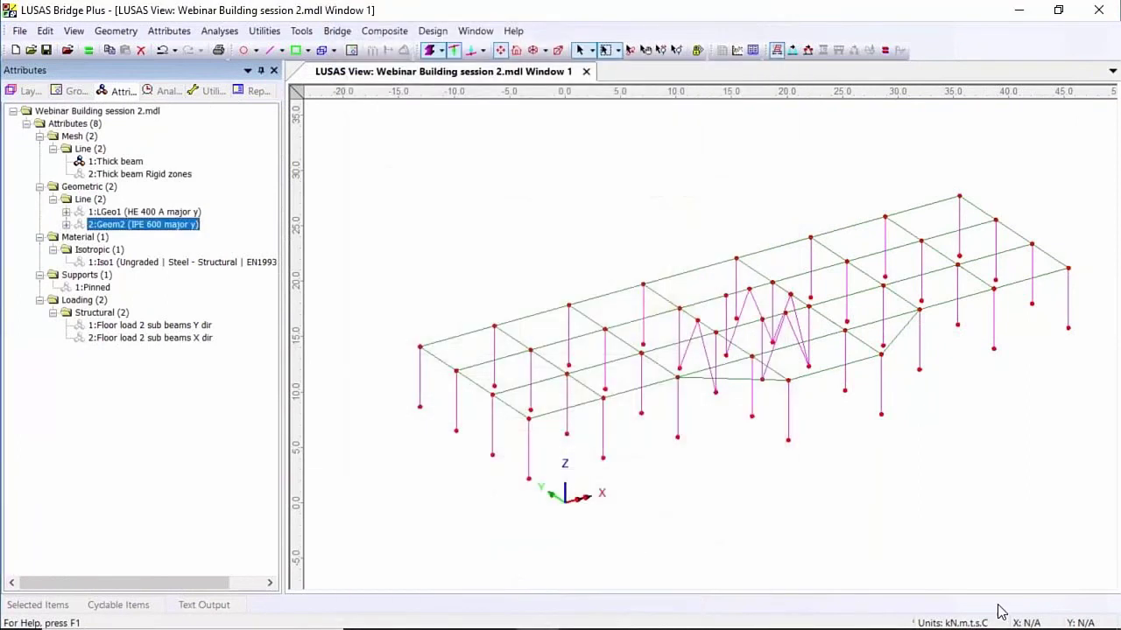
Assign the HE 400 A section to all columns and bracing, and the IPE 600 section to all horizontal beams.
left_click(1029, 619)
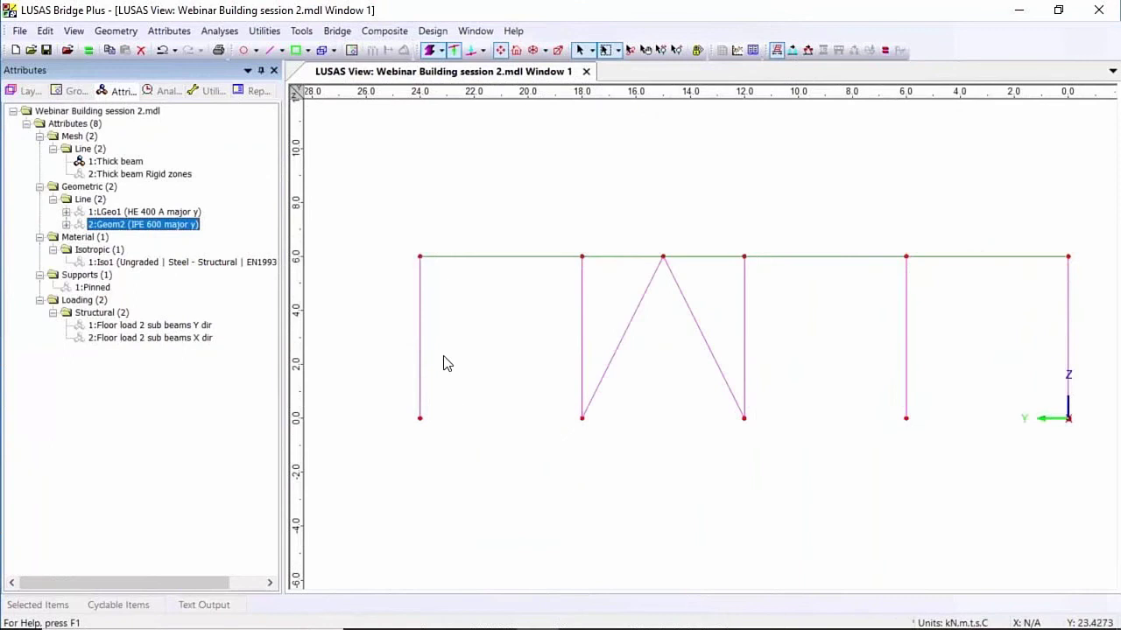
left_click_drag(383, 313, 1103, 354)
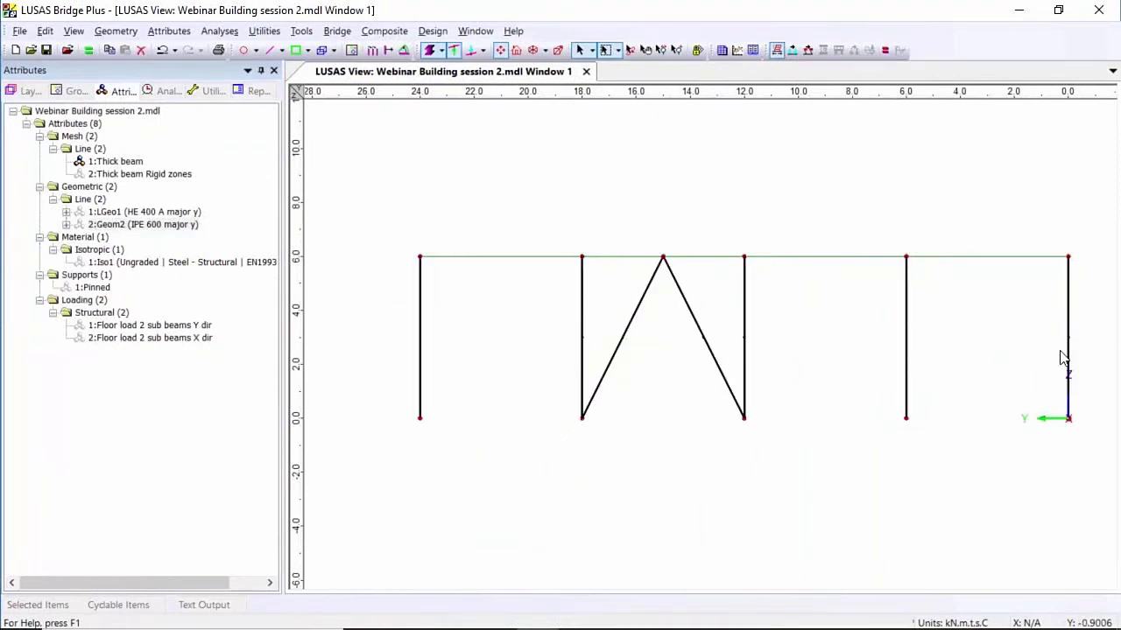
left_click_drag(180, 215, 780, 302)
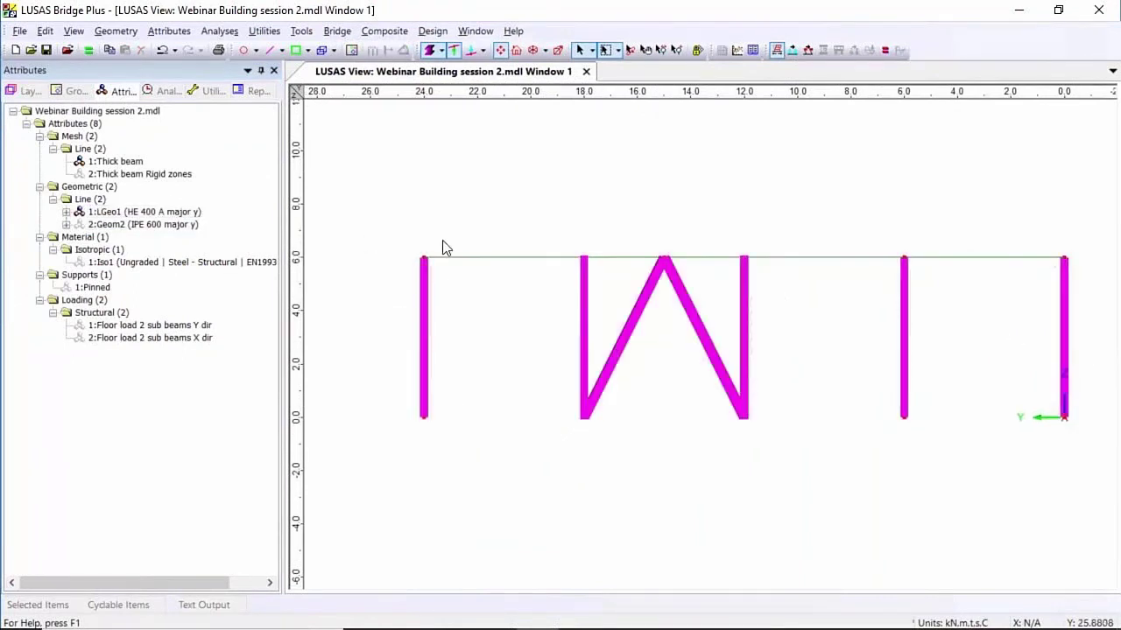
left_click_drag(375, 231, 1109, 298)
left_click_drag(163, 225, 662, 257)
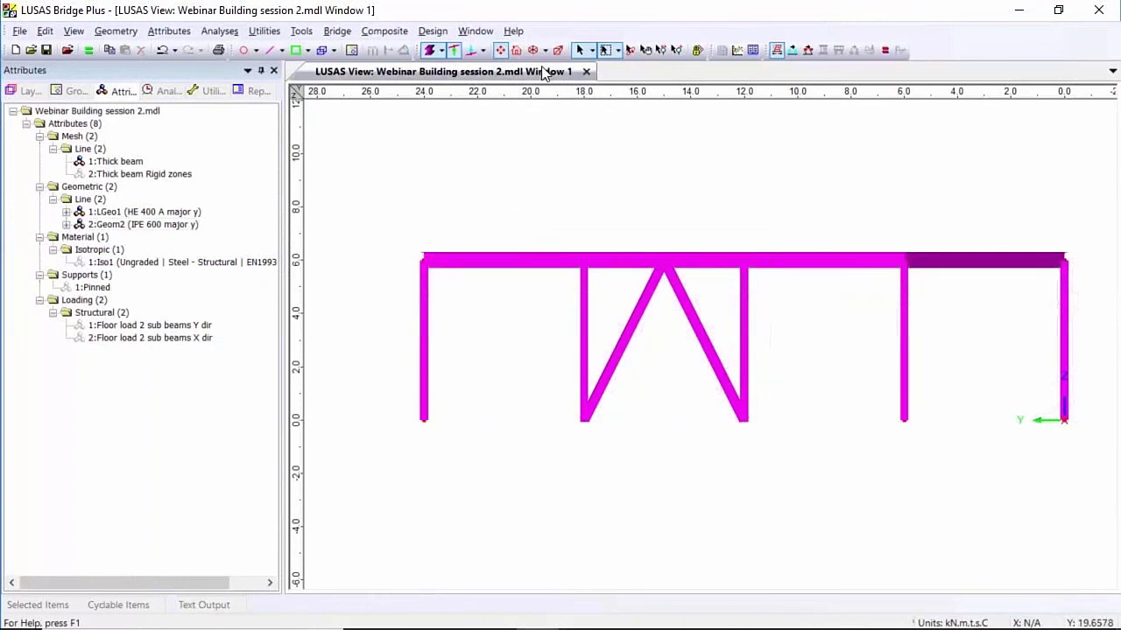
Reassign the Thick beam mesh to the columns and bracing with a beta angle of 90 degrees.
left_click(670, 46)
left_click(674, 48)
left_click_drag(598, 503, 676, 548)
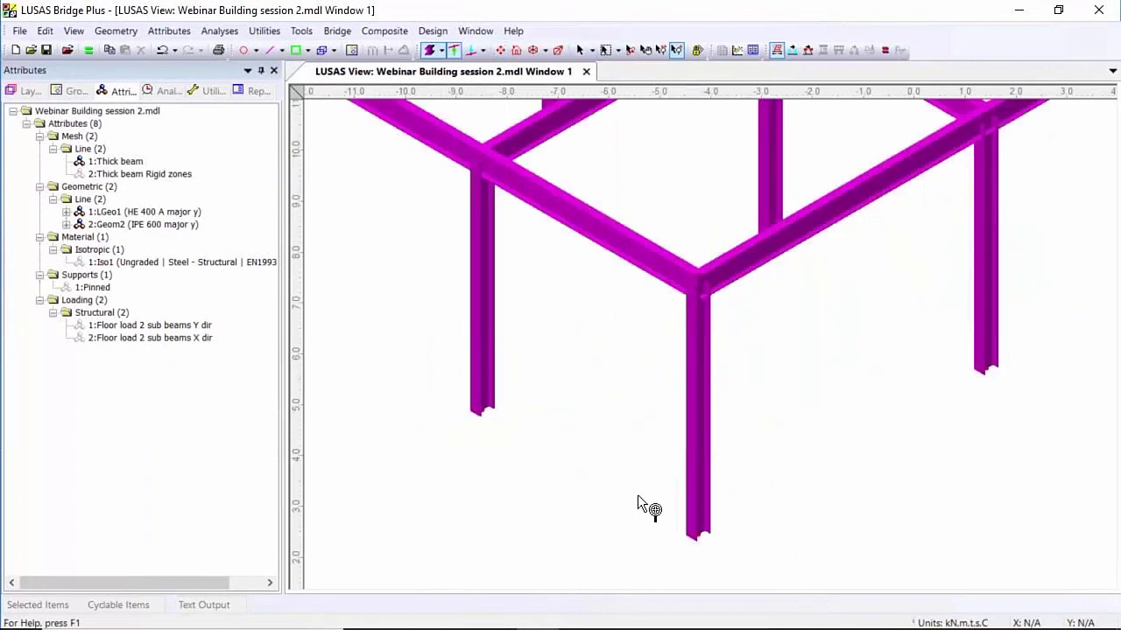
left_click(500, 50)
left_click(1026, 623)
left_click(579, 51)
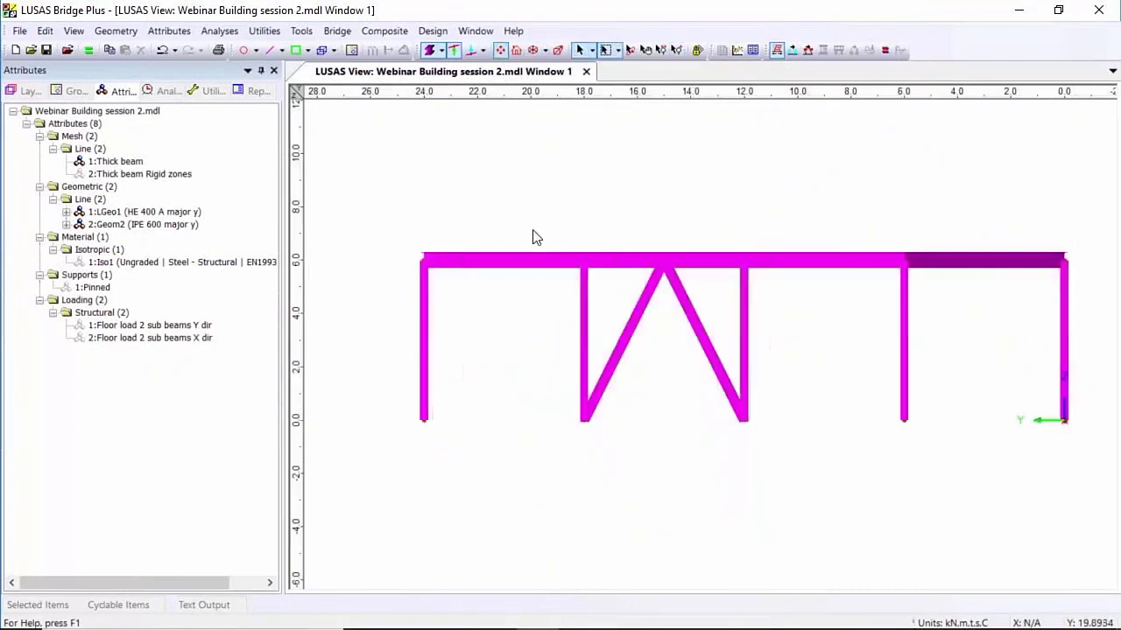
left_click_drag(377, 334, 1094, 354)
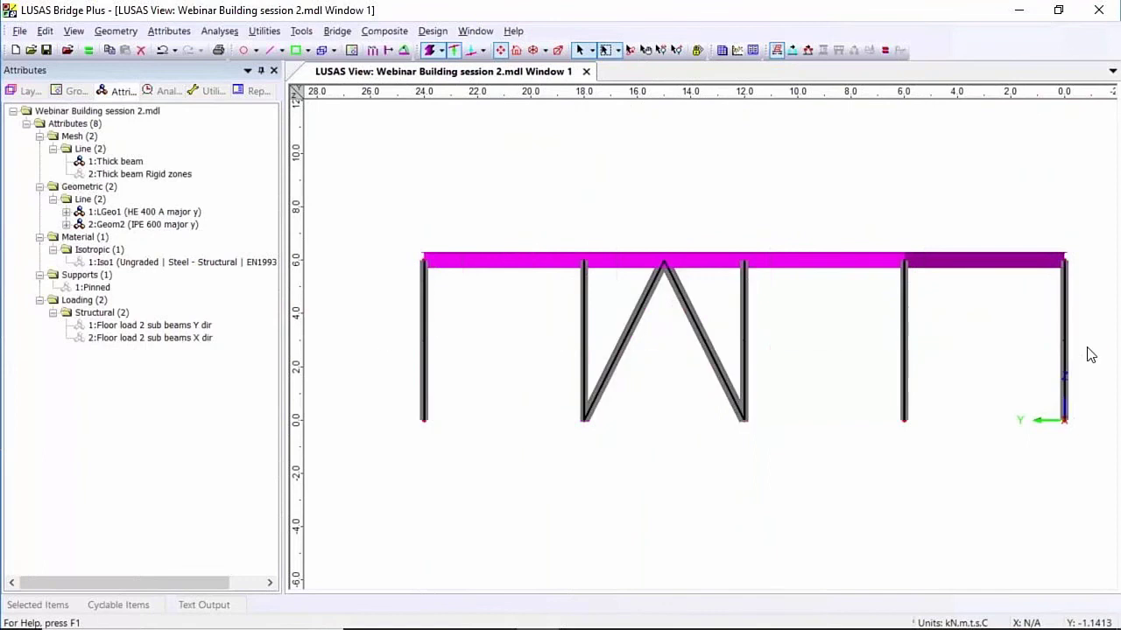
left_click(122, 161)
left_click_drag(131, 161, 680, 220)
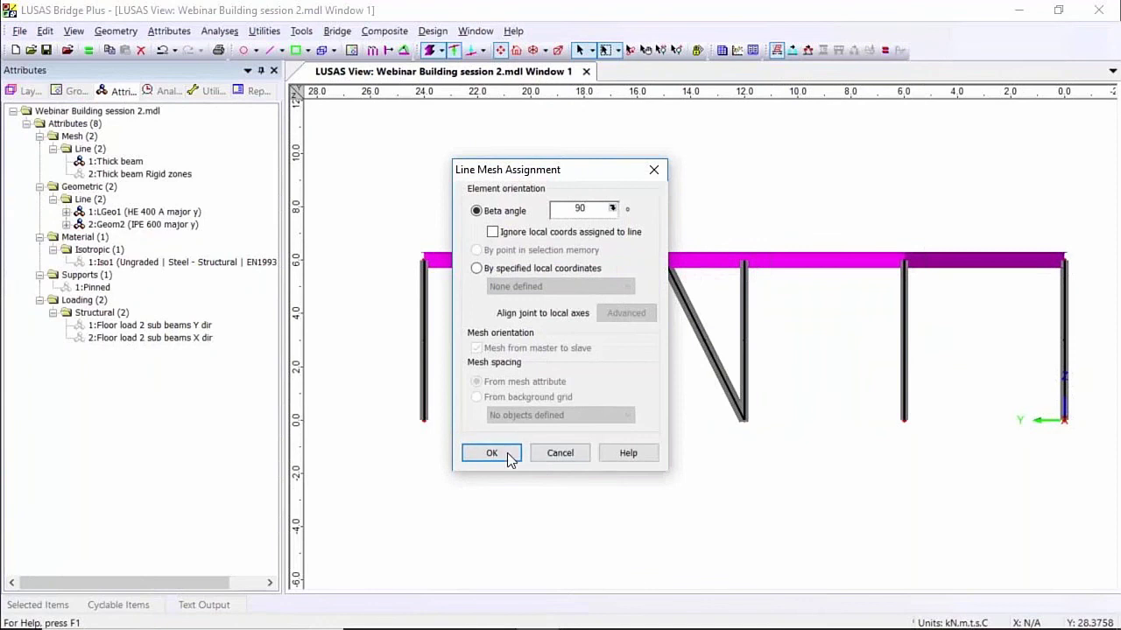
key("Return")
left_click(482, 173)
Examine the column orientation and beam connections close up around the front corner in the isometric view.
left_click(533, 51)
left_click(677, 50)
left_click_drag(518, 463, 643, 551)
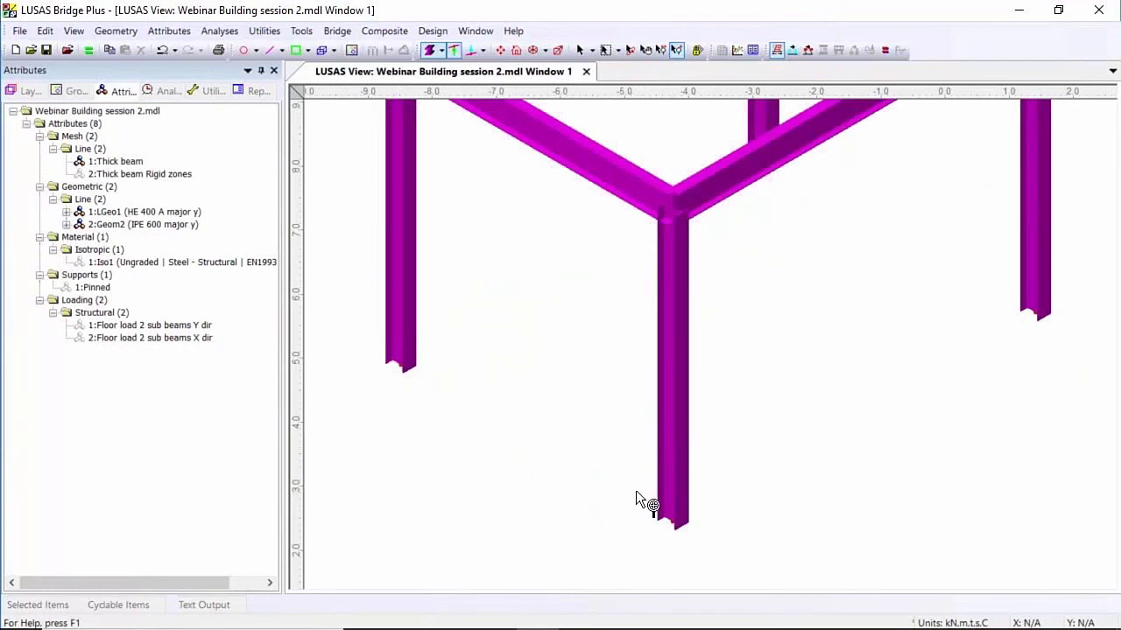
left_click(646, 50)
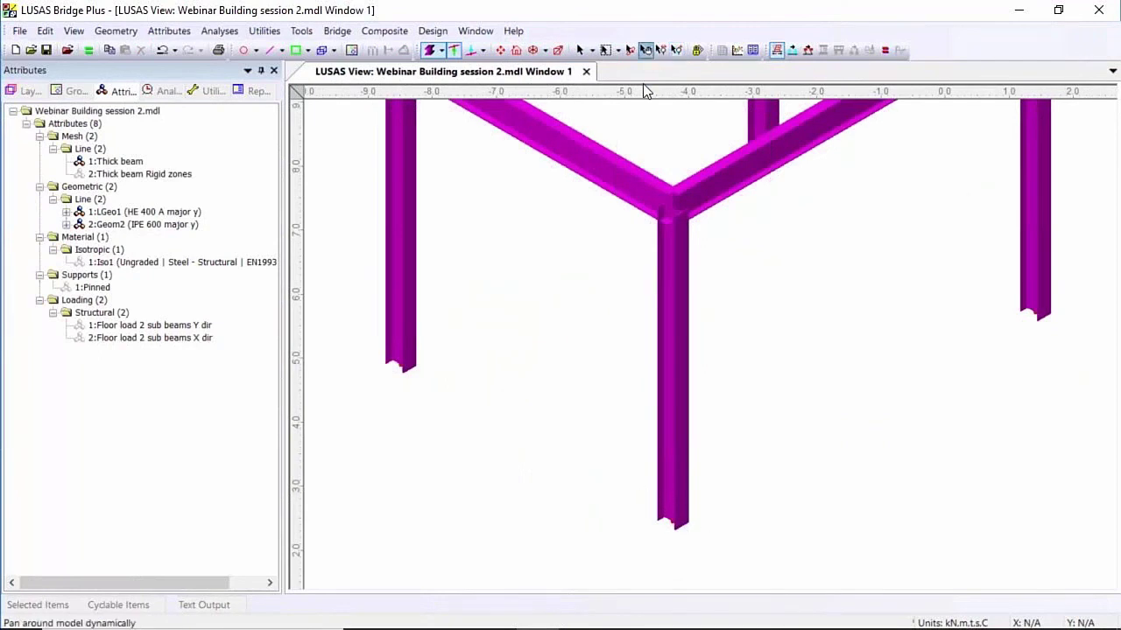
left_click_drag(598, 227, 682, 383)
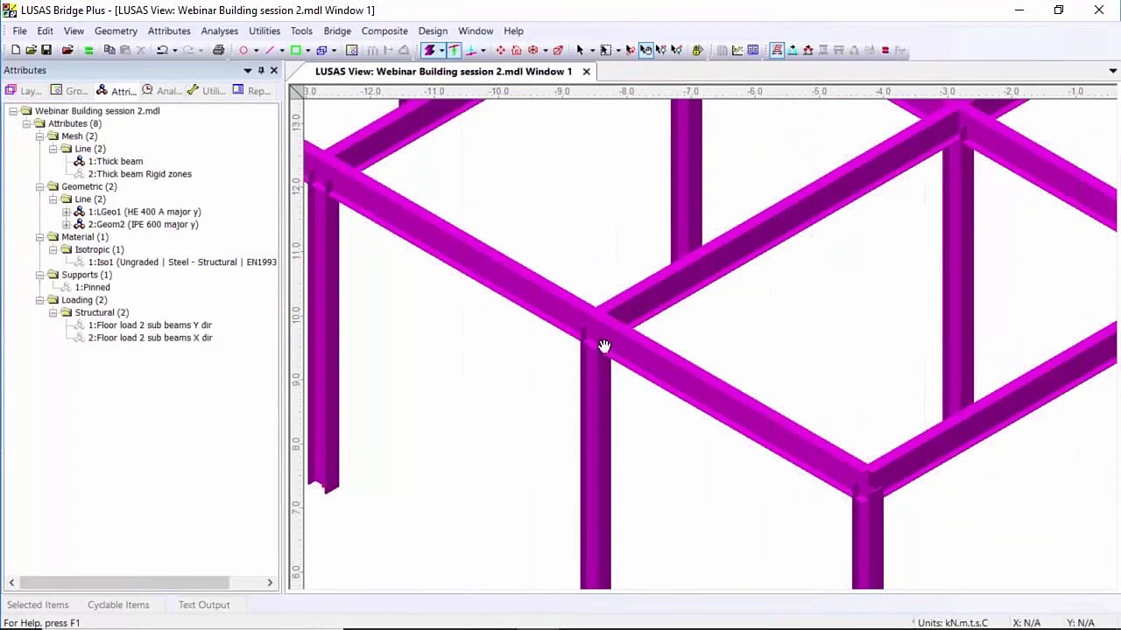
left_click(500, 50)
Review the end conditions and beam/column rigid zone settings of the Thick beam Rigid zones mesh attribute.
double_click(145, 181)
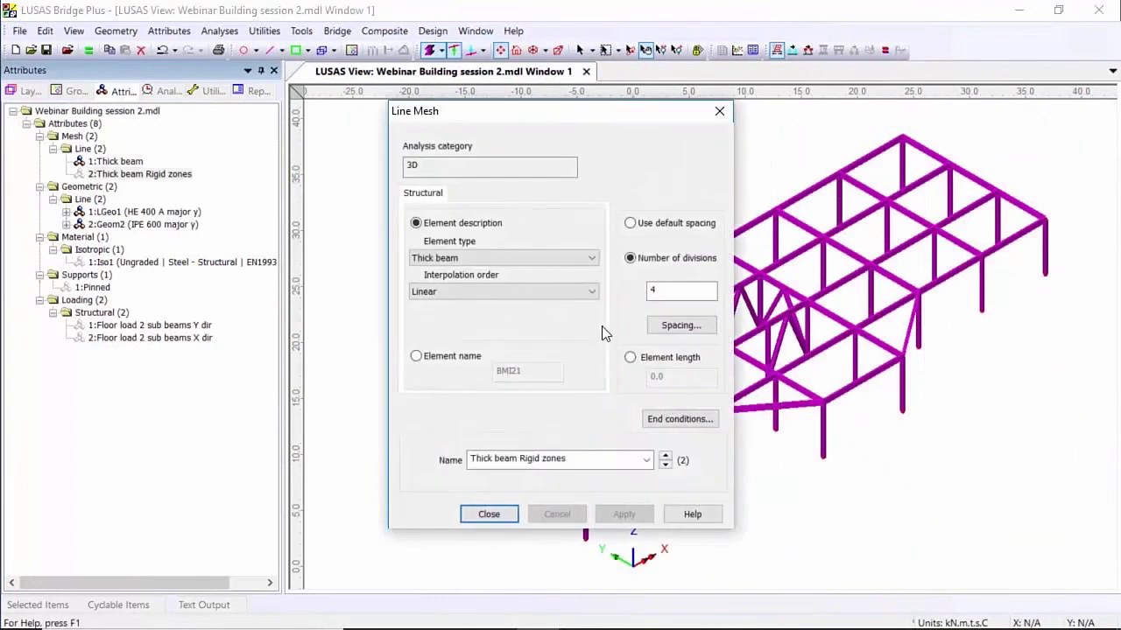
left_click(670, 419)
left_click(491, 212)
left_click(526, 318)
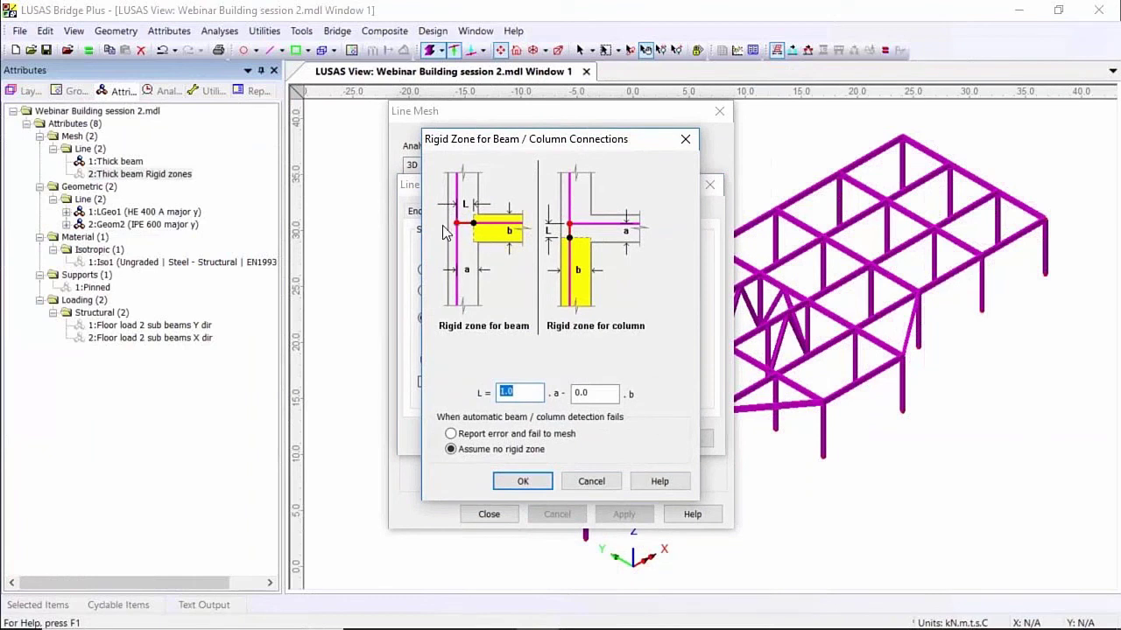
left_click(517, 482)
left_click(536, 439)
left_click(489, 514)
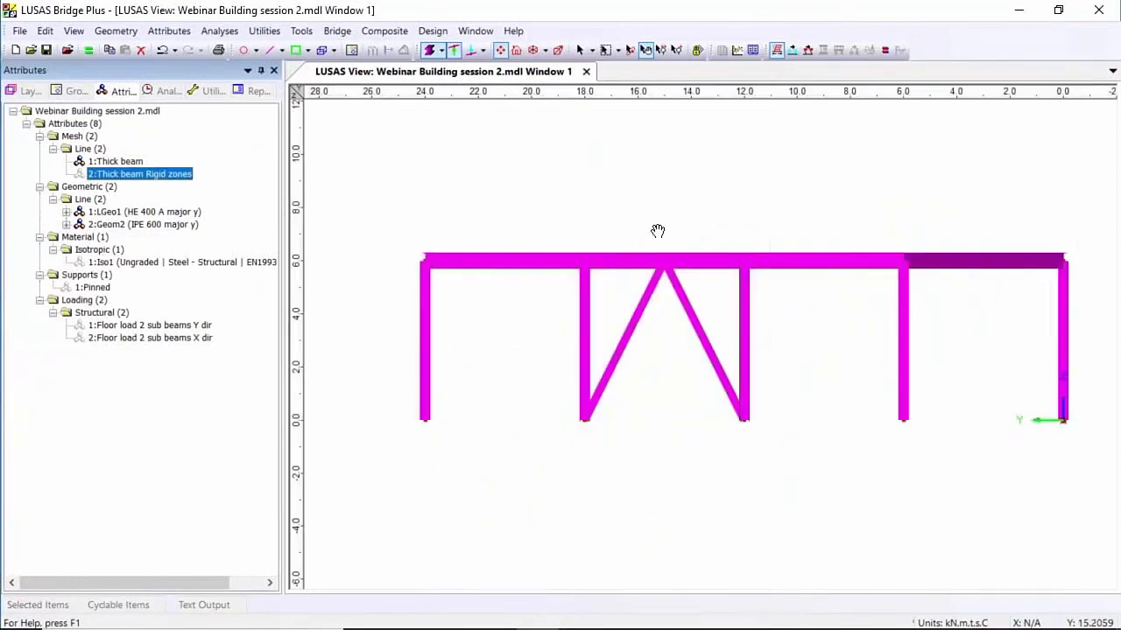
Assign the Thick beam Rigid zones mesh to all horizontal beams with a beta angle of 0.
left_click(580, 50)
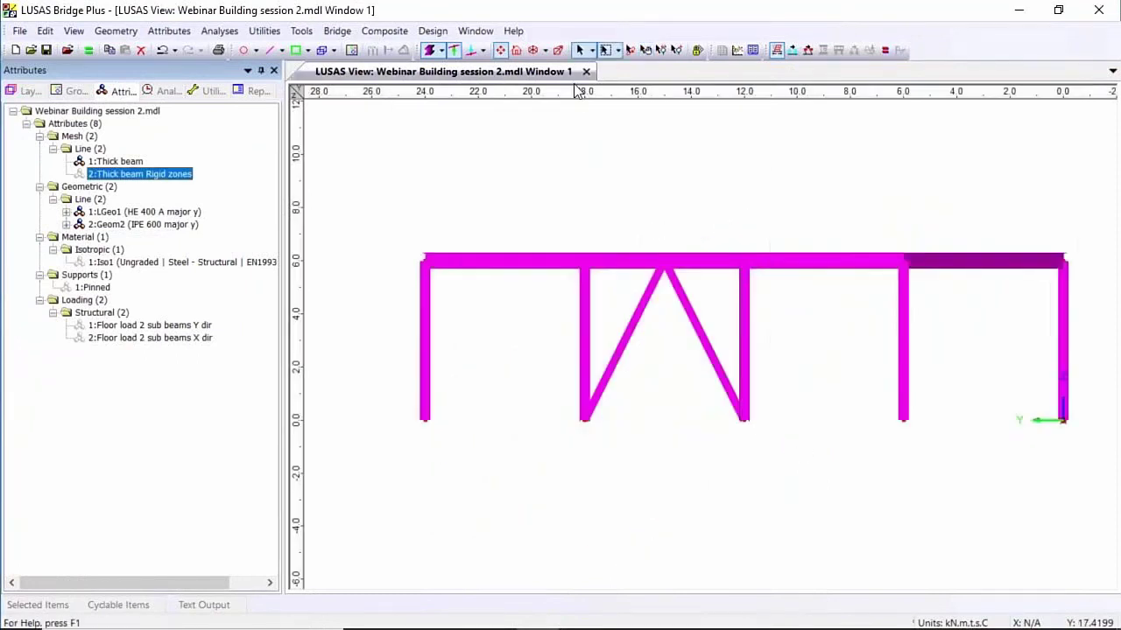
left_click_drag(492, 221, 518, 320)
left_click_drag(610, 250, 636, 291, "shift")
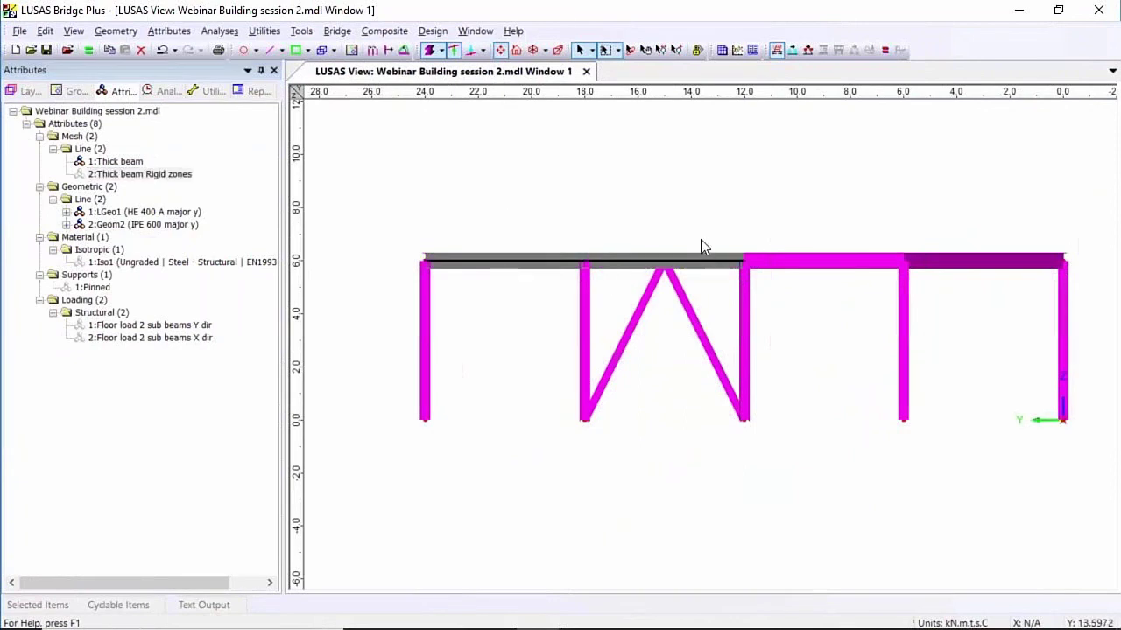
left_click_drag(808, 229, 821, 311, "shift")
left_click(945, 263, "shift")
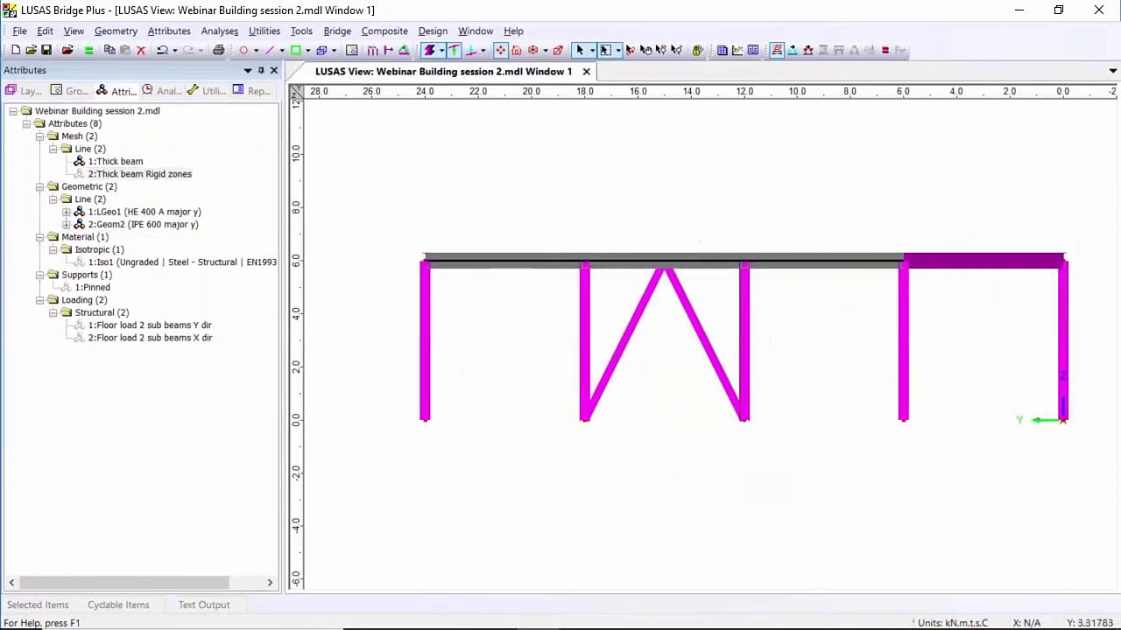
left_click_drag(123, 174, 518, 267)
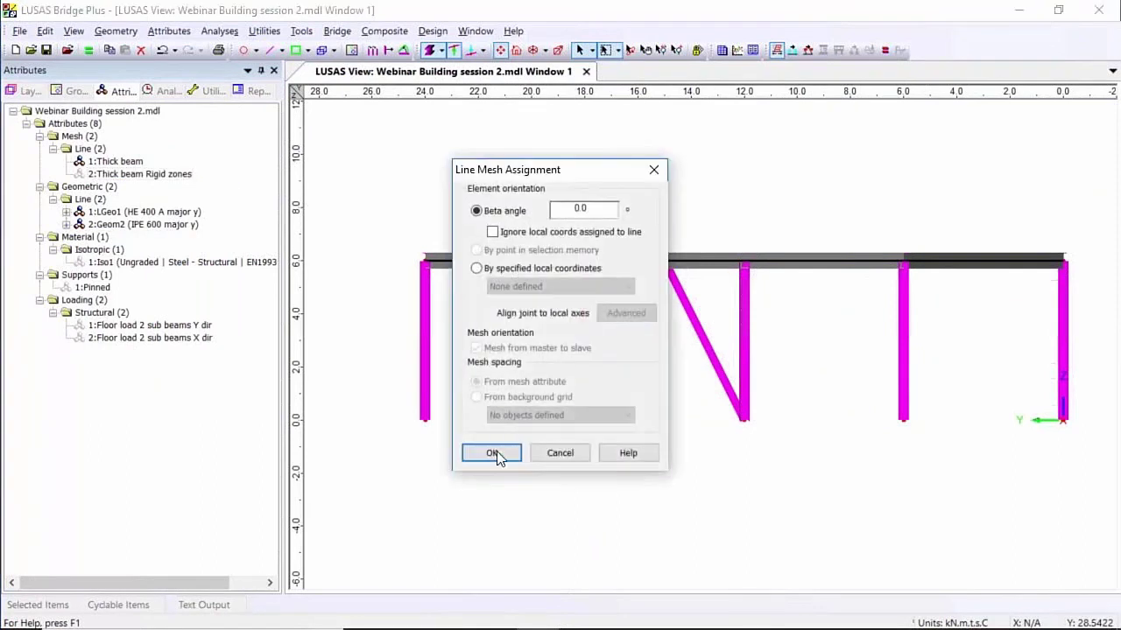
key("Return")
left_click(505, 378)
Assign the Iso1 structural steel material to all members of the frame.
left_click(532, 50)
left_click(678, 51)
left_click(542, 466)
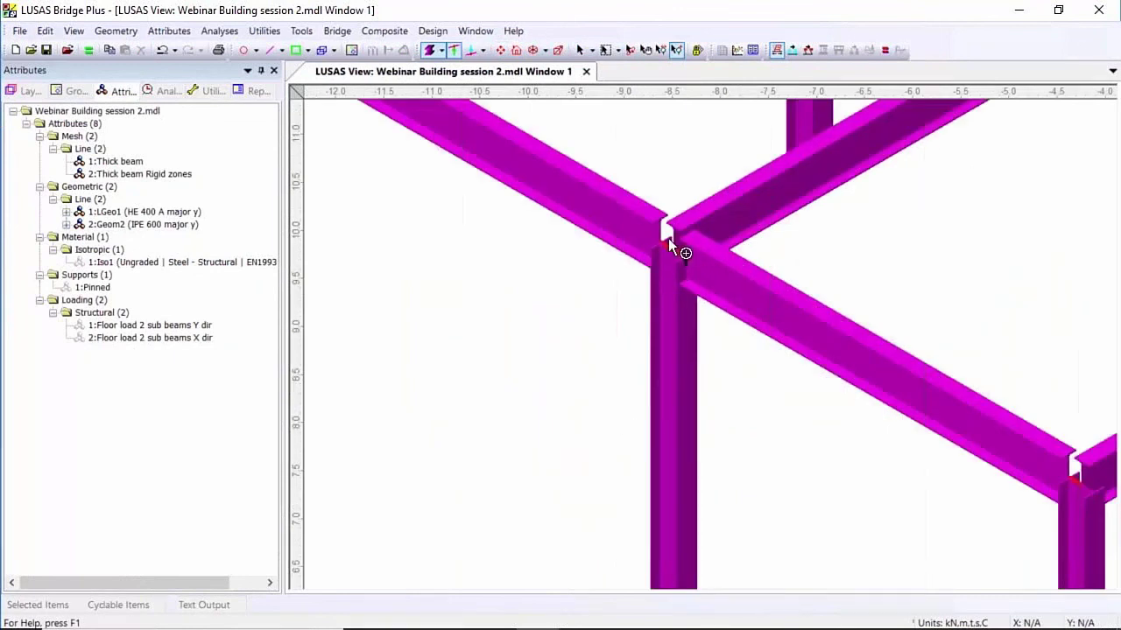
left_click(579, 49)
left_click(513, 52)
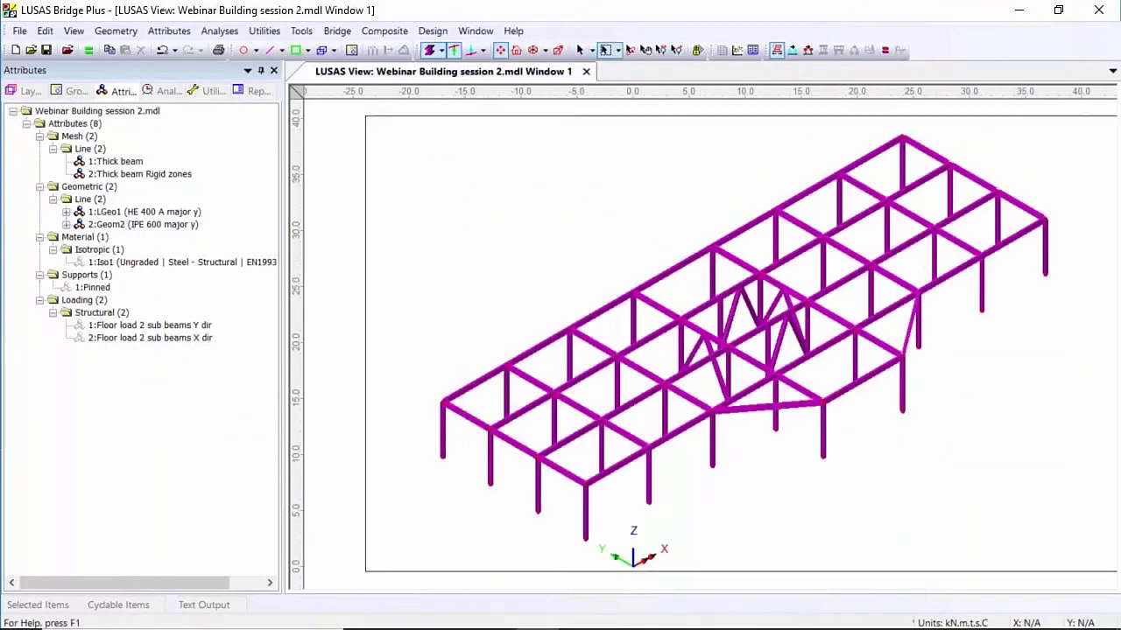
left_click_drag(199, 262, 638, 297)
left_click(638, 299)
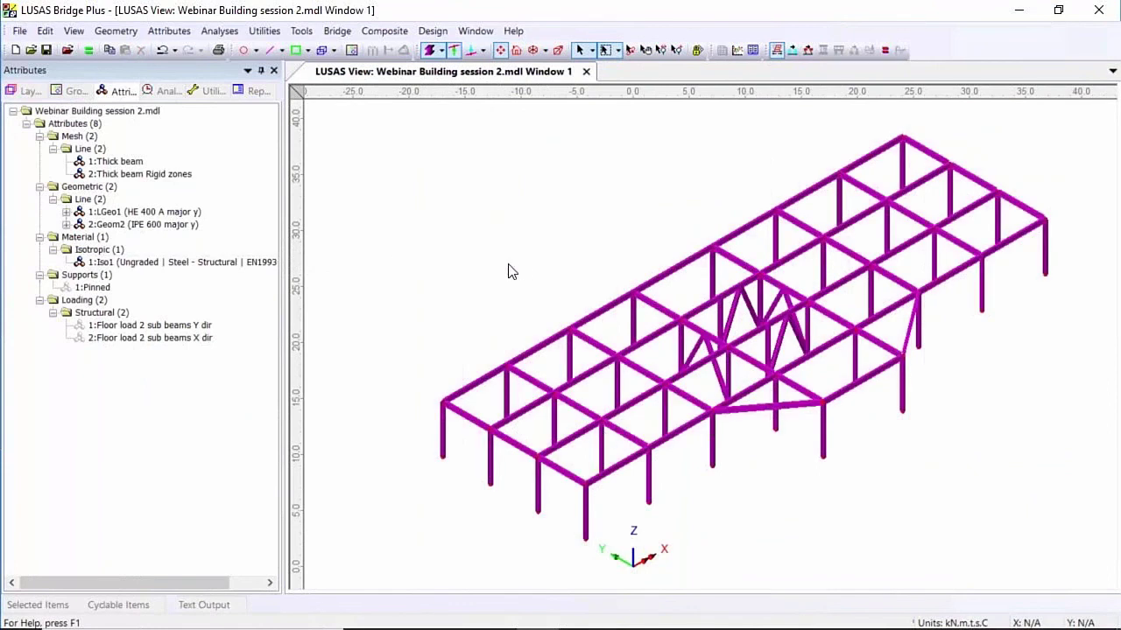
Assign Floor load 2 sub beams Y dir to the low-X, high-Y corner bay surface in an active loadcase named Floor load.
double_click(150, 326)
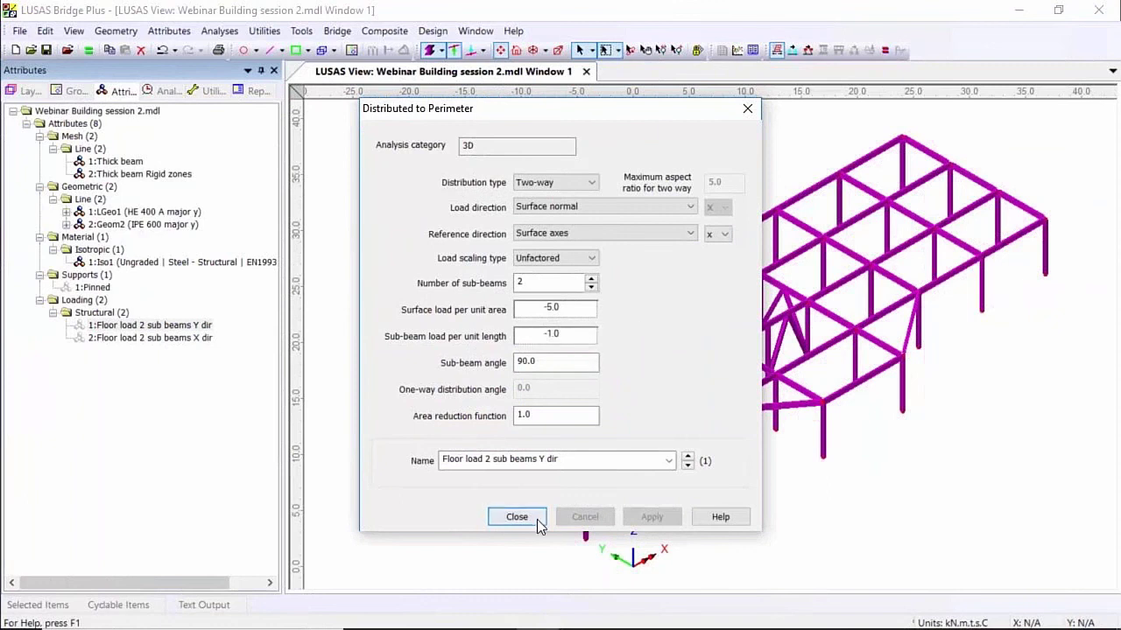
left_click(514, 517)
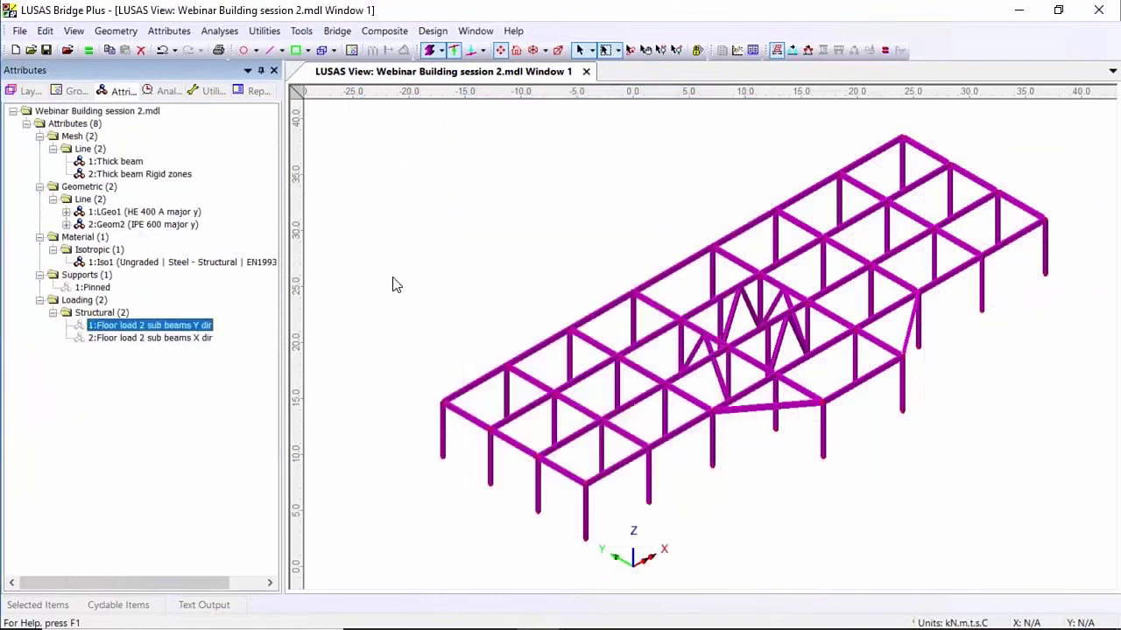
left_click(492, 409)
left_click_drag(173, 329, 648, 338)
left_click(625, 337)
type("Floor load")
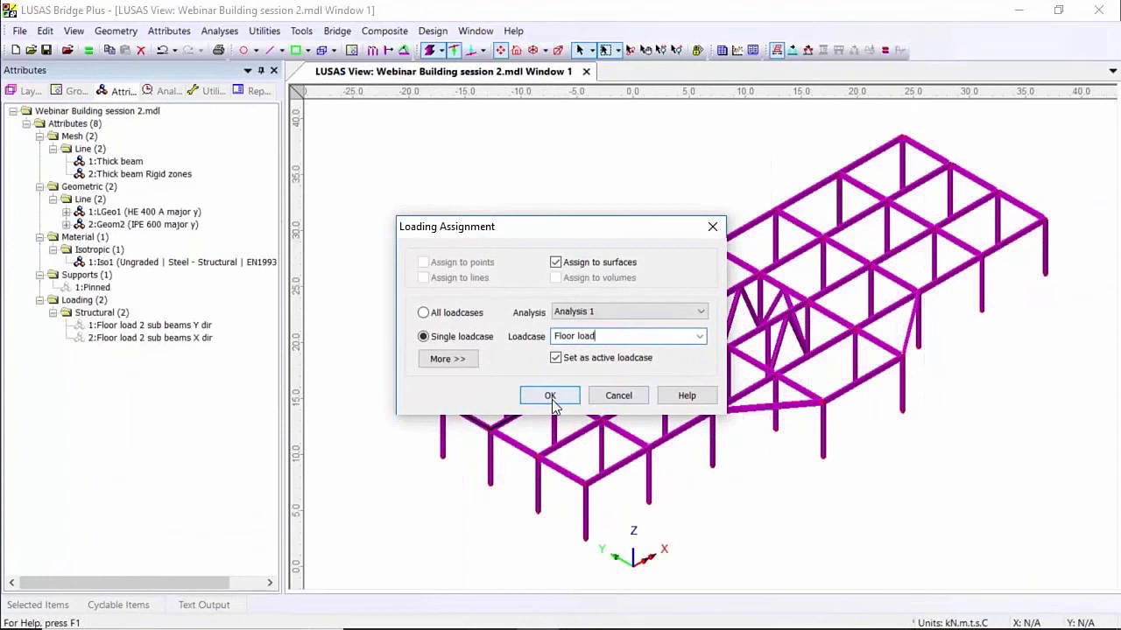
key("Return")
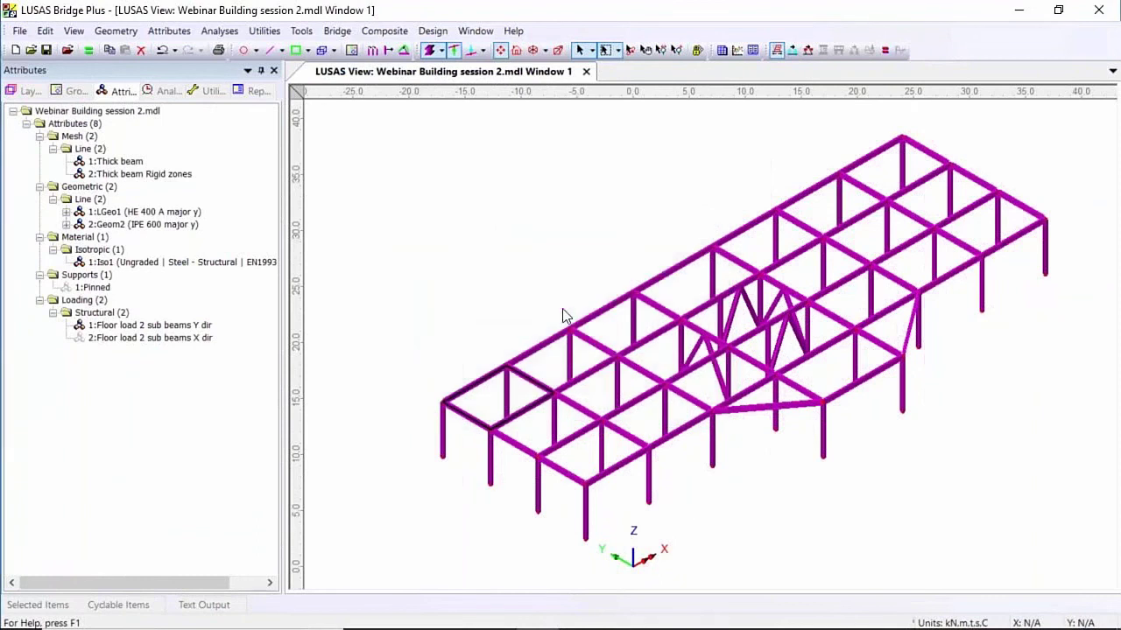
Display the loading on the corner bay and review the definition of the Floor load 2 sub beams Y dir attribute.
left_click(470, 52)
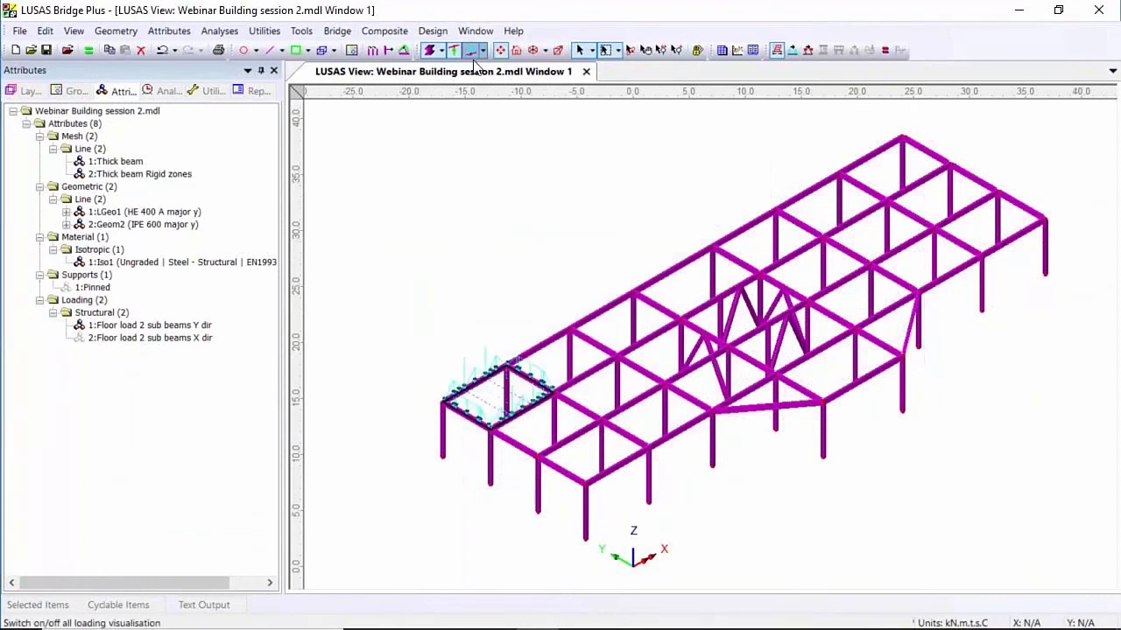
left_click(676, 50)
left_click_drag(410, 326, 567, 440)
double_click(147, 327)
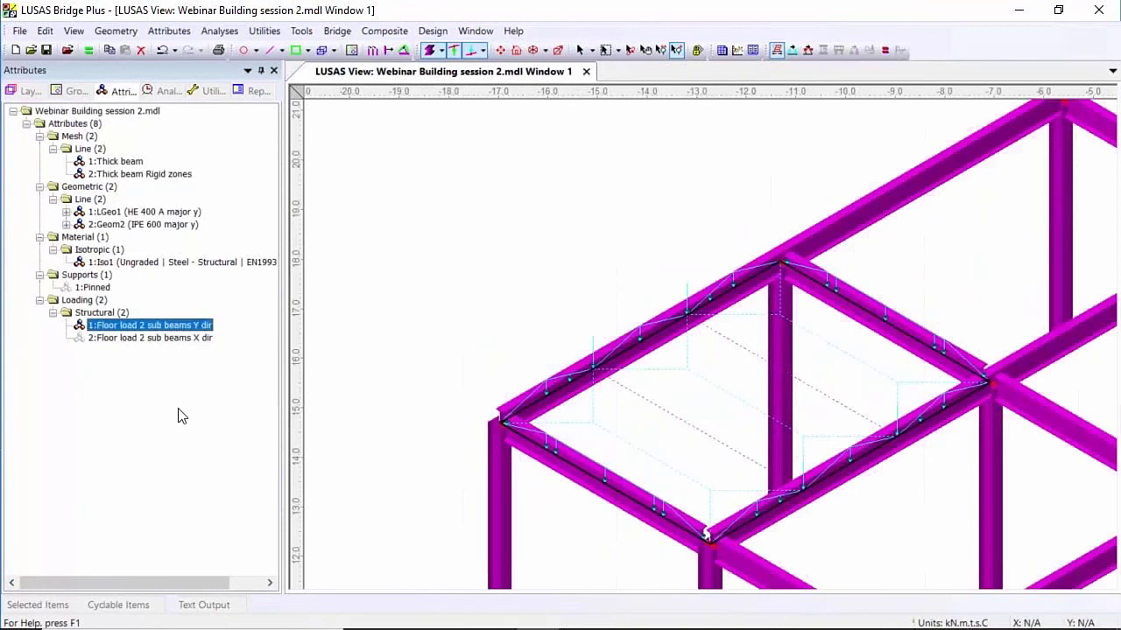
left_click_drag(473, 120, 237, 135)
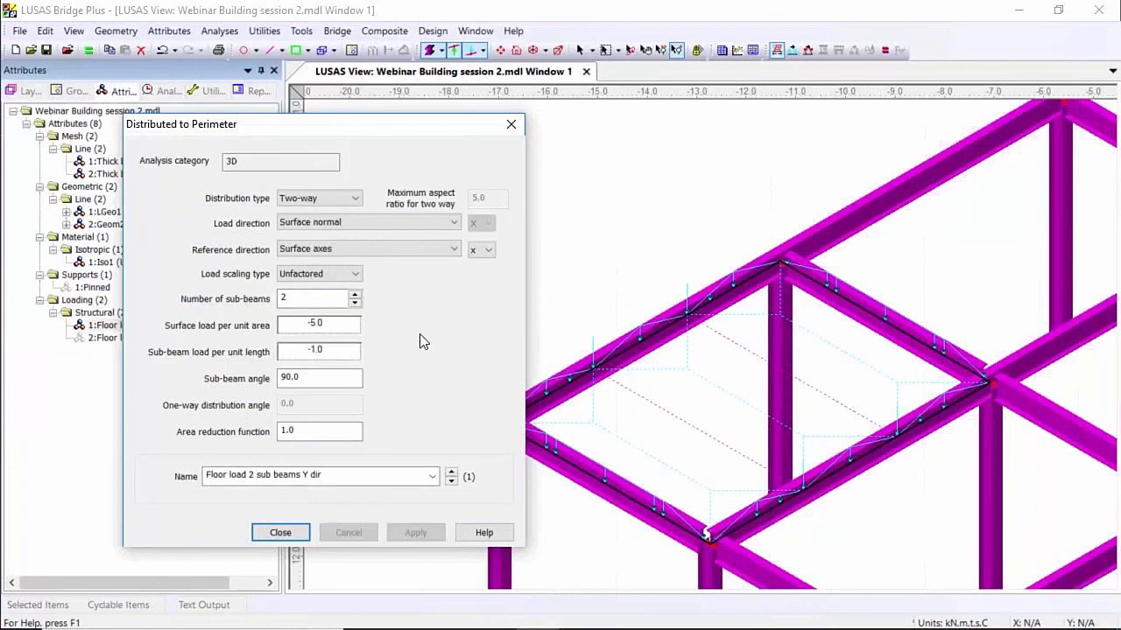
left_click(285, 532)
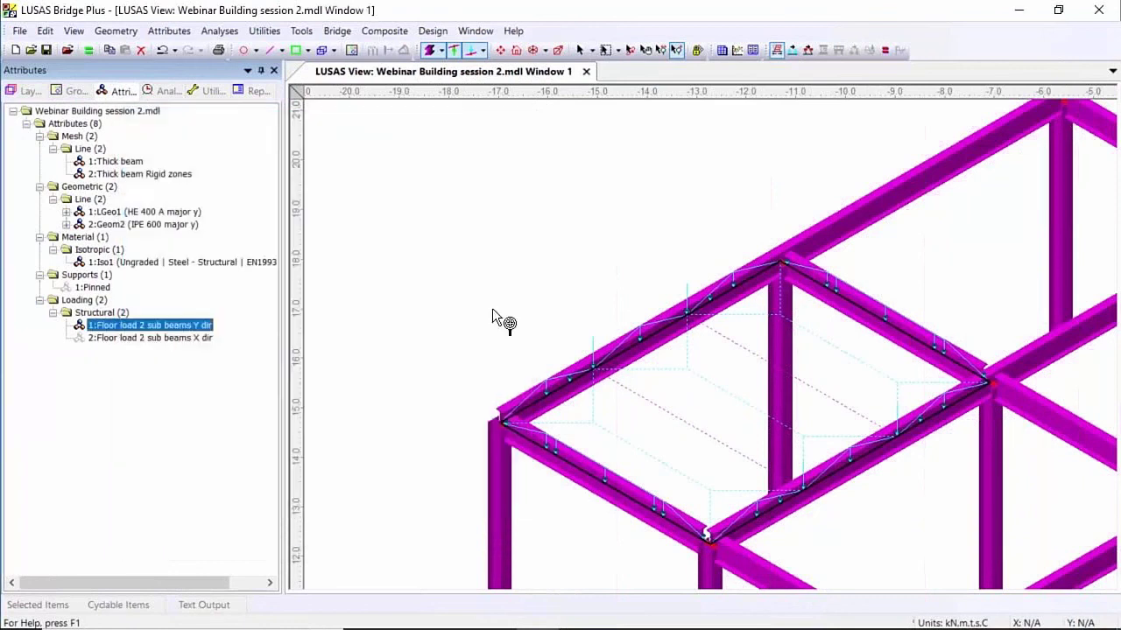
Deassign Floor load 2 sub beams Y dir from the corner bay and assign it to all rectangular floor bays except the central opening.
left_click(516, 51)
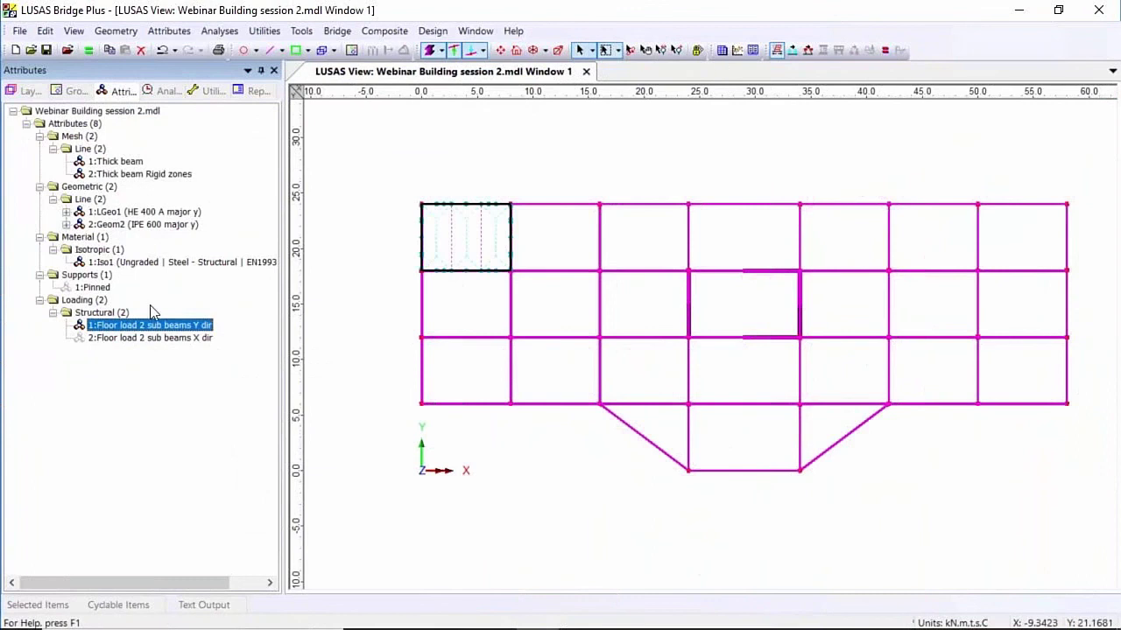
right_click(143, 326)
mouse_move(263, 579)
left_click(333, 595)
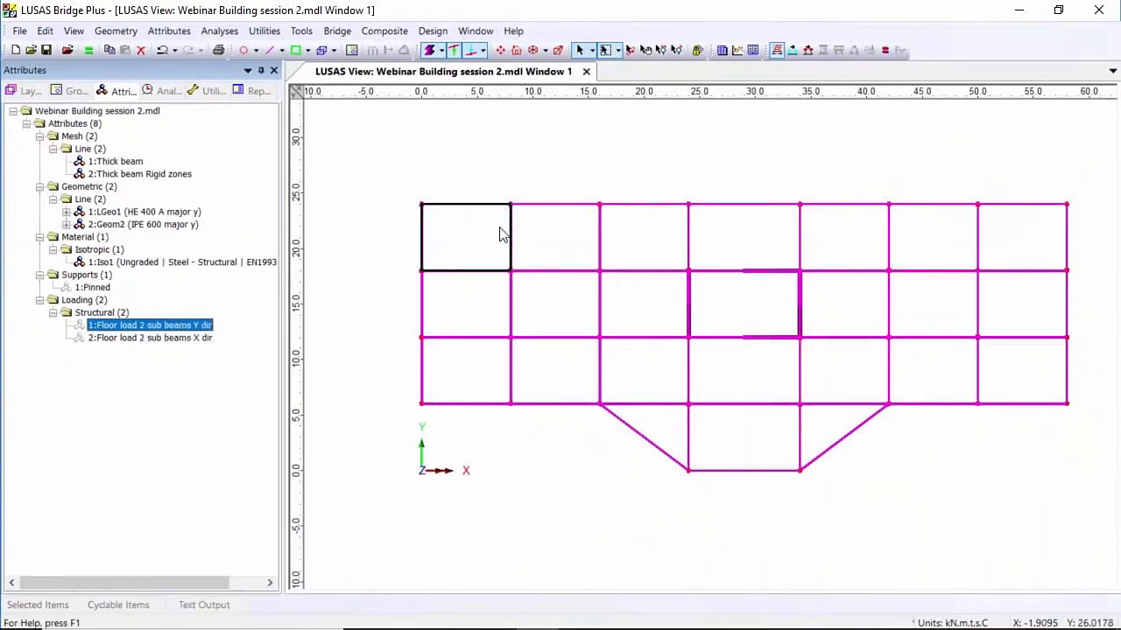
left_click_drag(449, 235, 1113, 536)
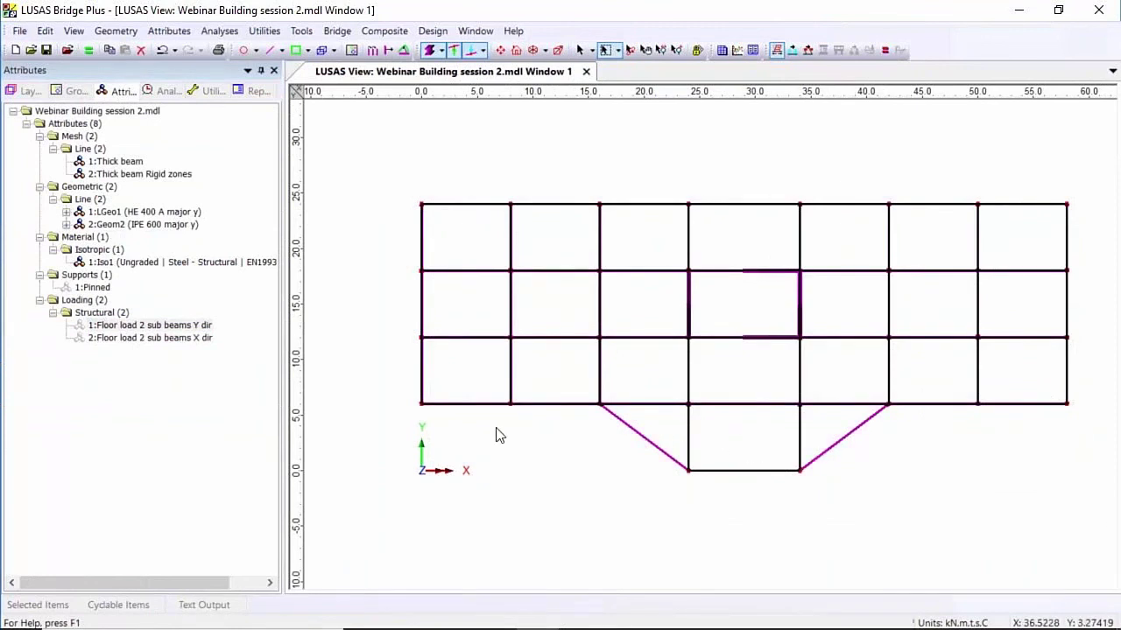
left_click_drag(147, 327, 556, 293)
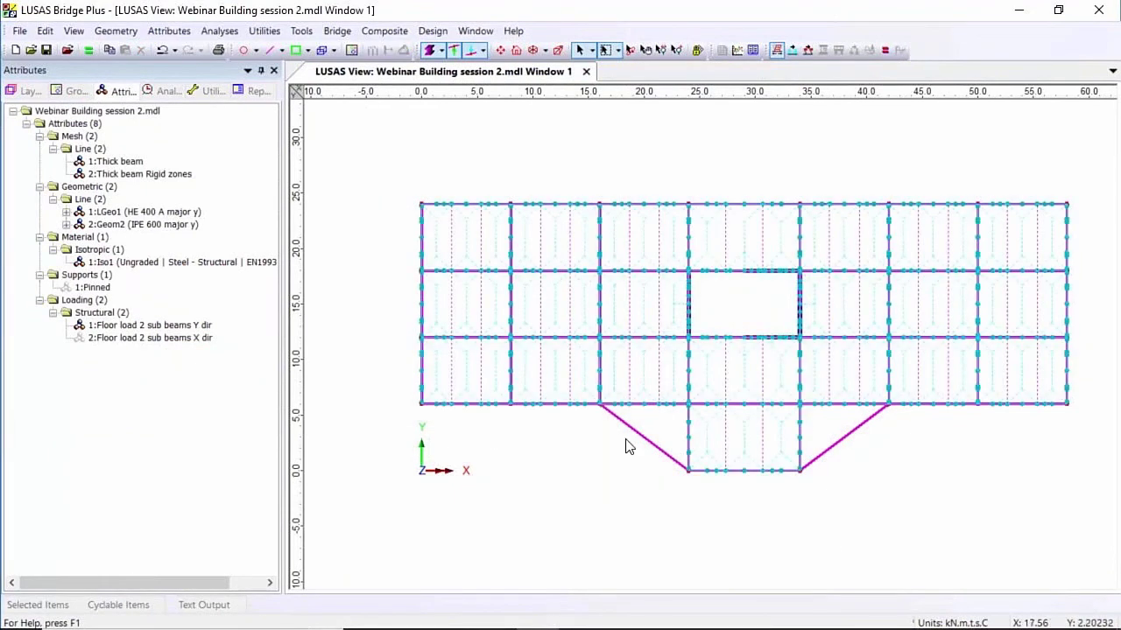
Assign Floor load 2 sub beams X dir to the two triangular floor surfaces beside the projecting bay.
left_click(663, 431)
left_click(831, 425, "shift")
left_click_drag(160, 341, 450, 380)
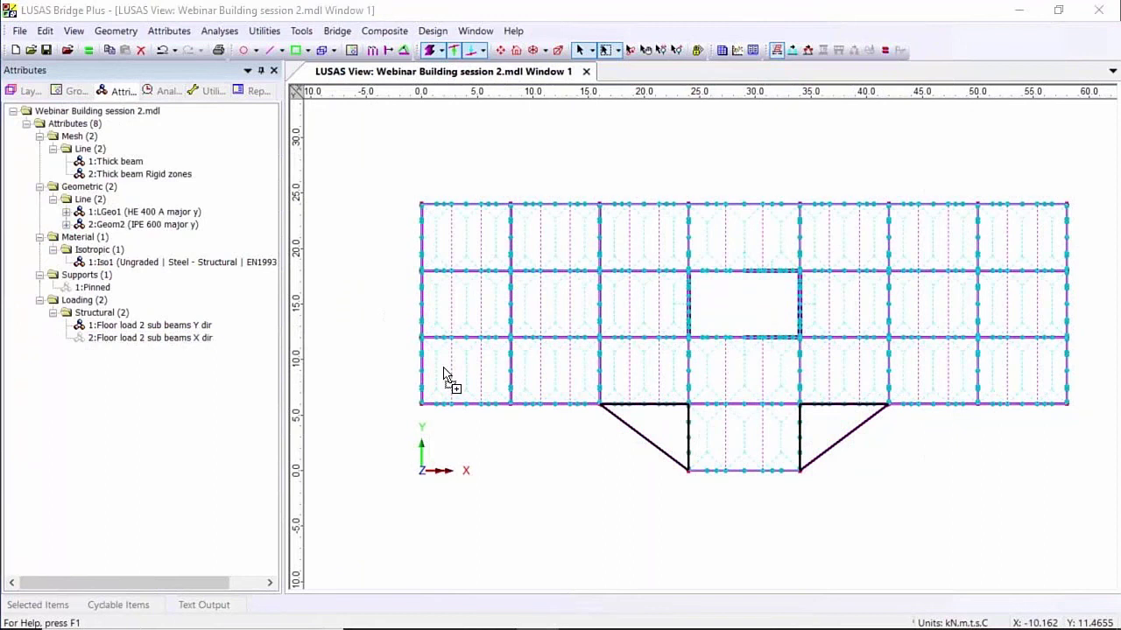
left_click(550, 395)
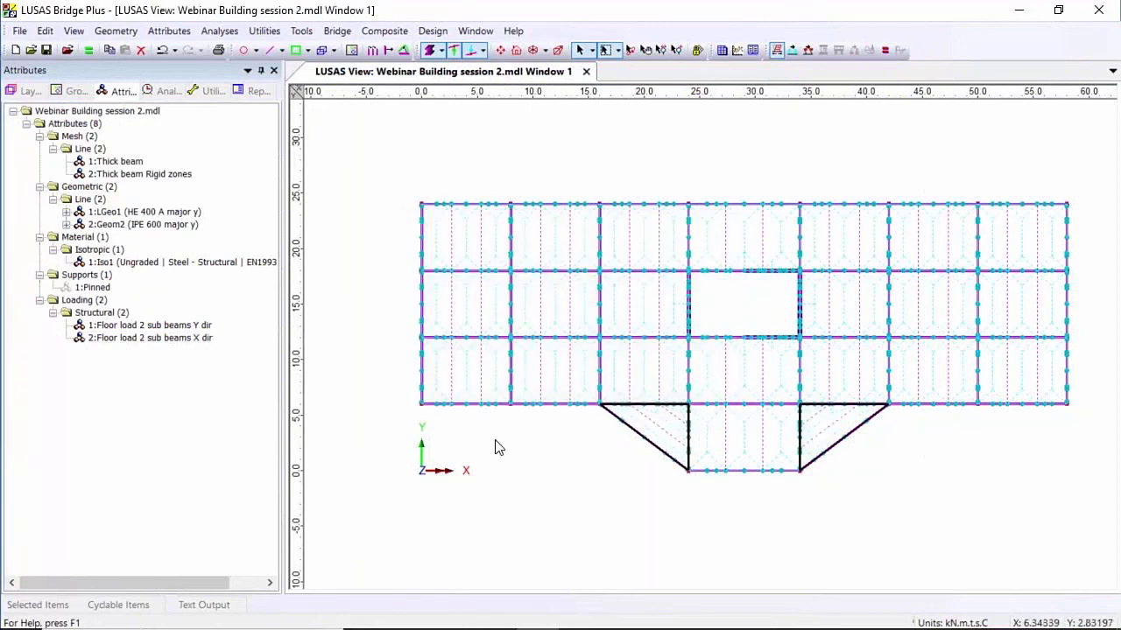
Hide the loading display and copy the entire single-storey frame once, 6 m upward in Z.
left_click(534, 50)
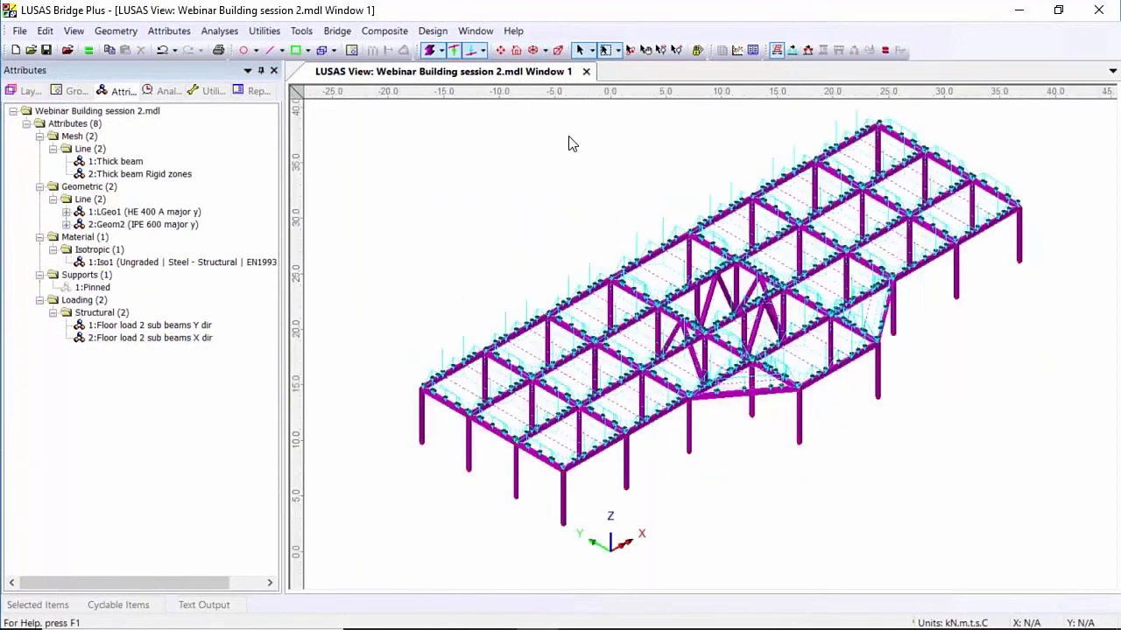
left_click(470, 50)
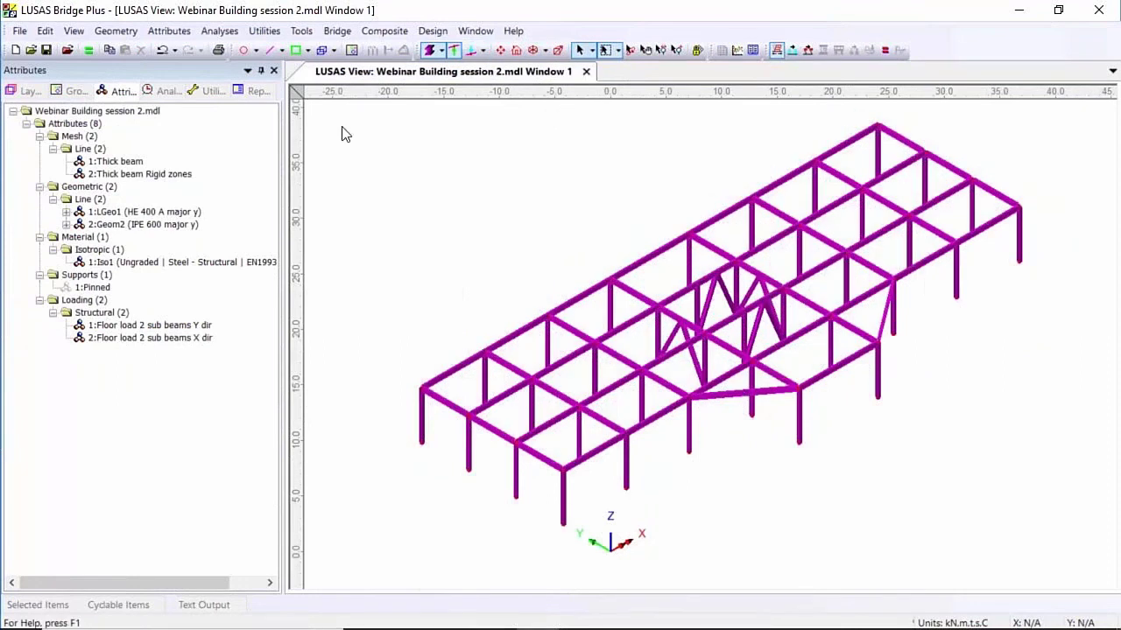
left_click_drag(339, 126, 320, 105)
right_click(541, 167)
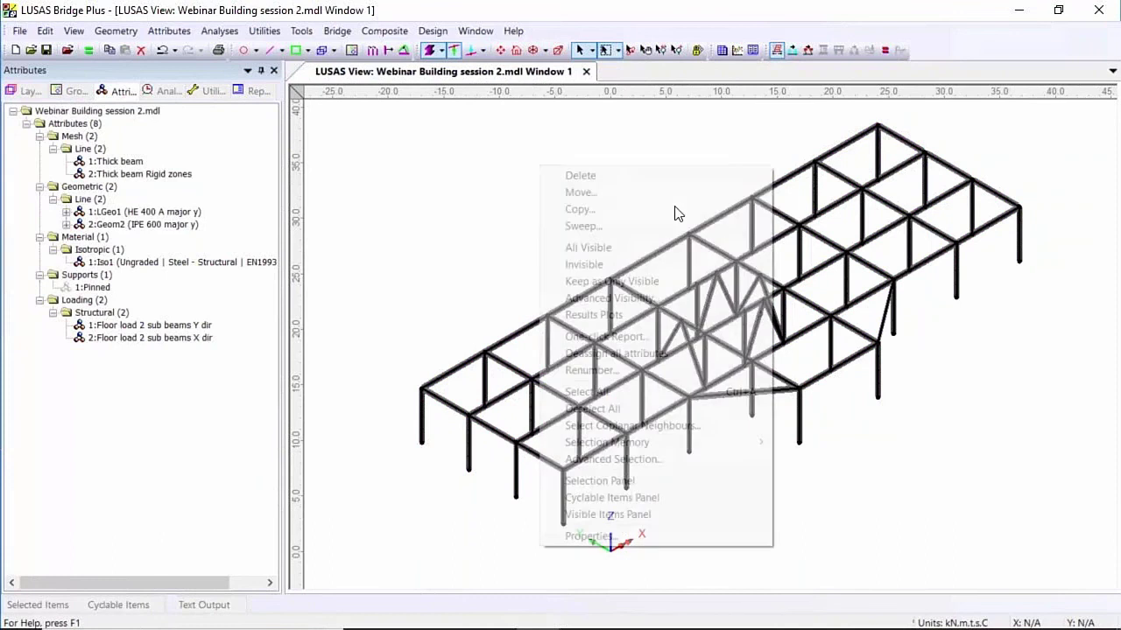
left_click(570, 211)
left_click_drag(548, 292, 470, 306)
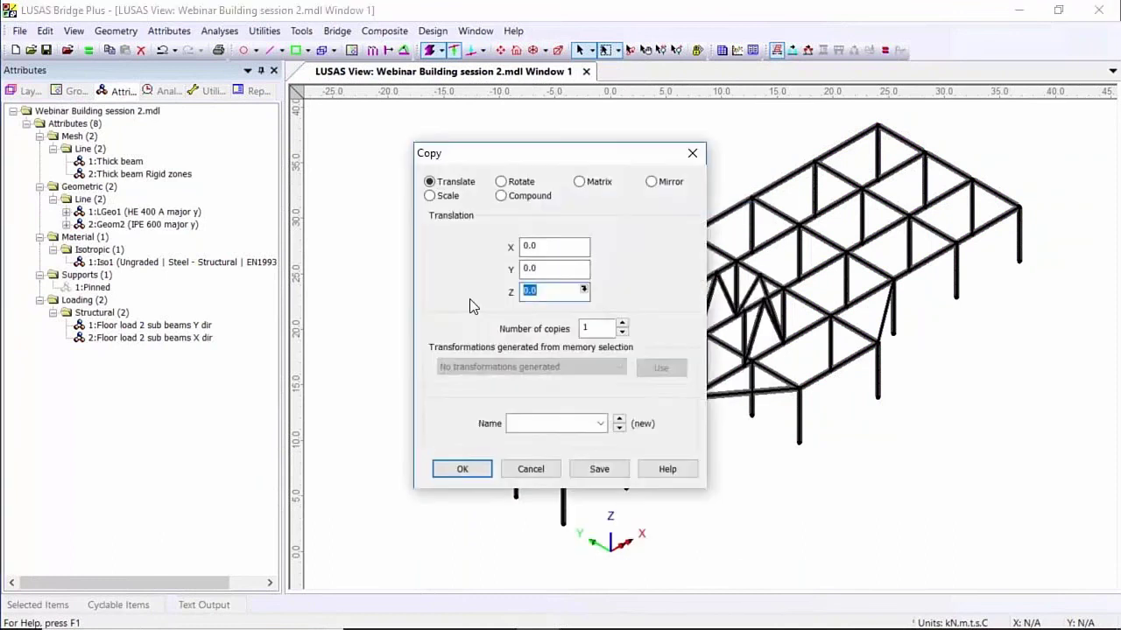
left_click(462, 469)
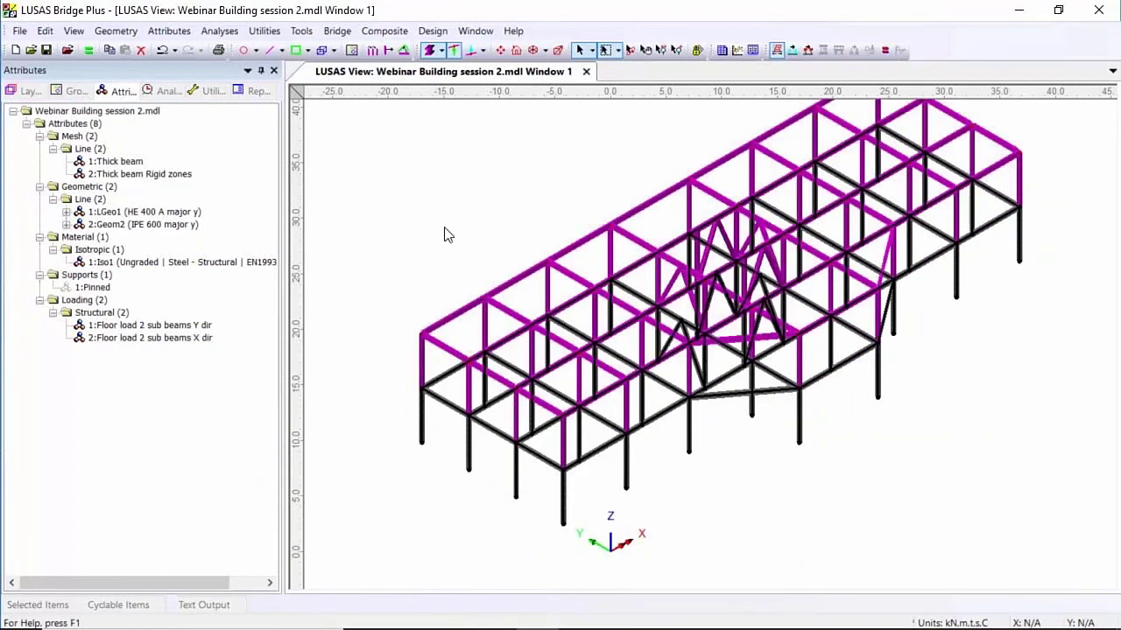
Move the top floor level of the two-storey frame by -1 m in Z, working in a side elevation along X.
left_click(630, 50)
left_click_drag(604, 494, 556, 382)
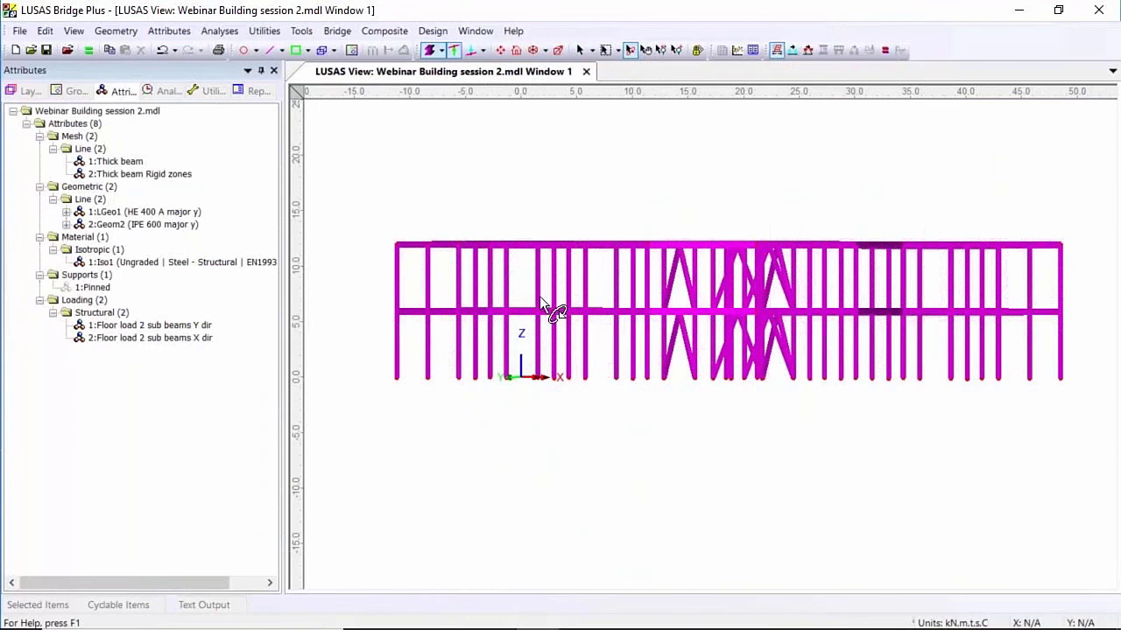
left_click(1022, 619)
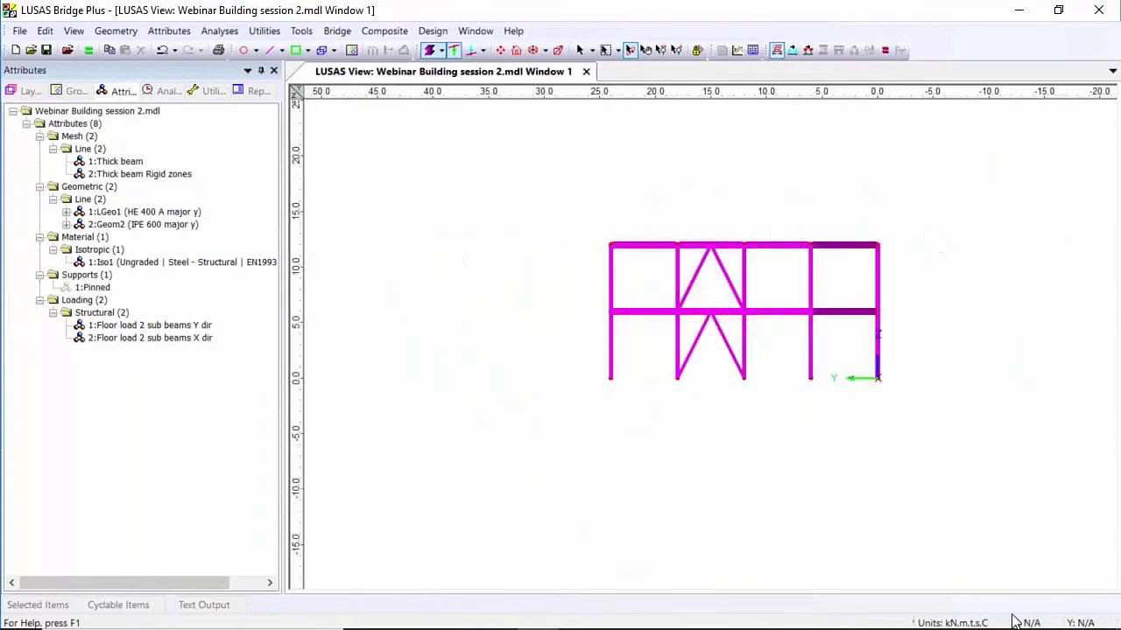
left_click(499, 51)
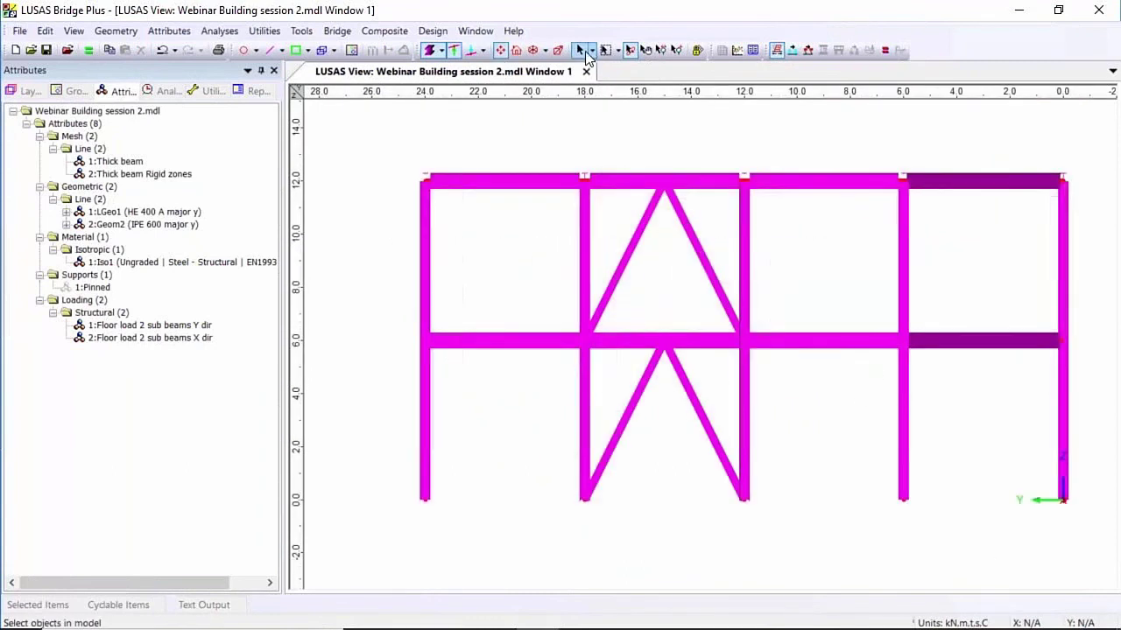
left_click(654, 184)
right_click(492, 115)
left_click(535, 142)
left_click_drag(552, 304, 491, 310)
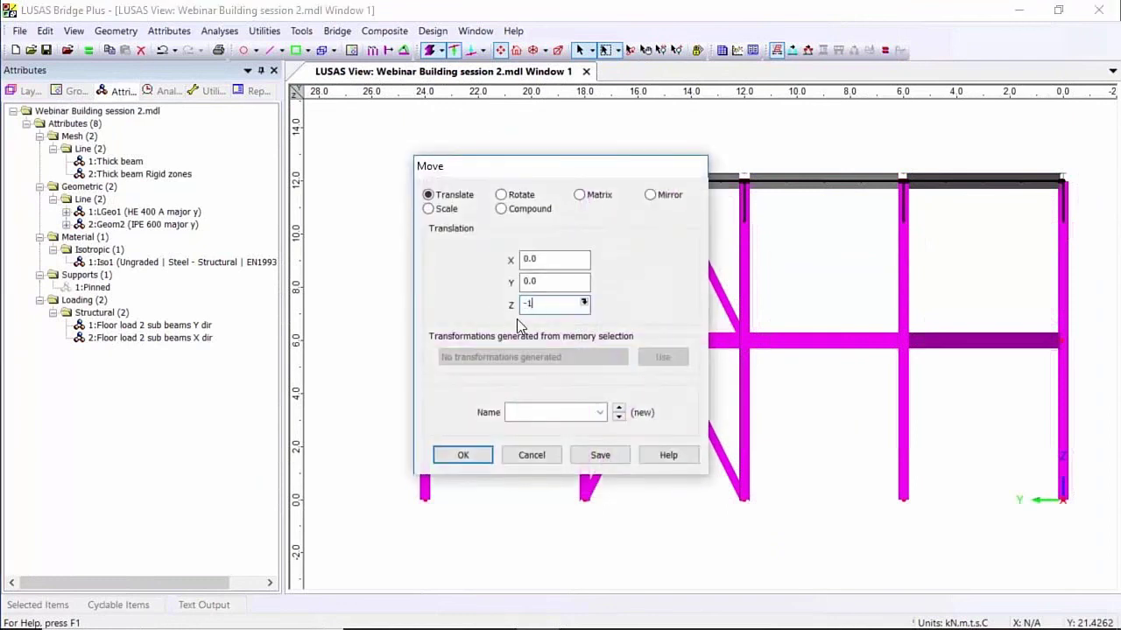
left_click(464, 455)
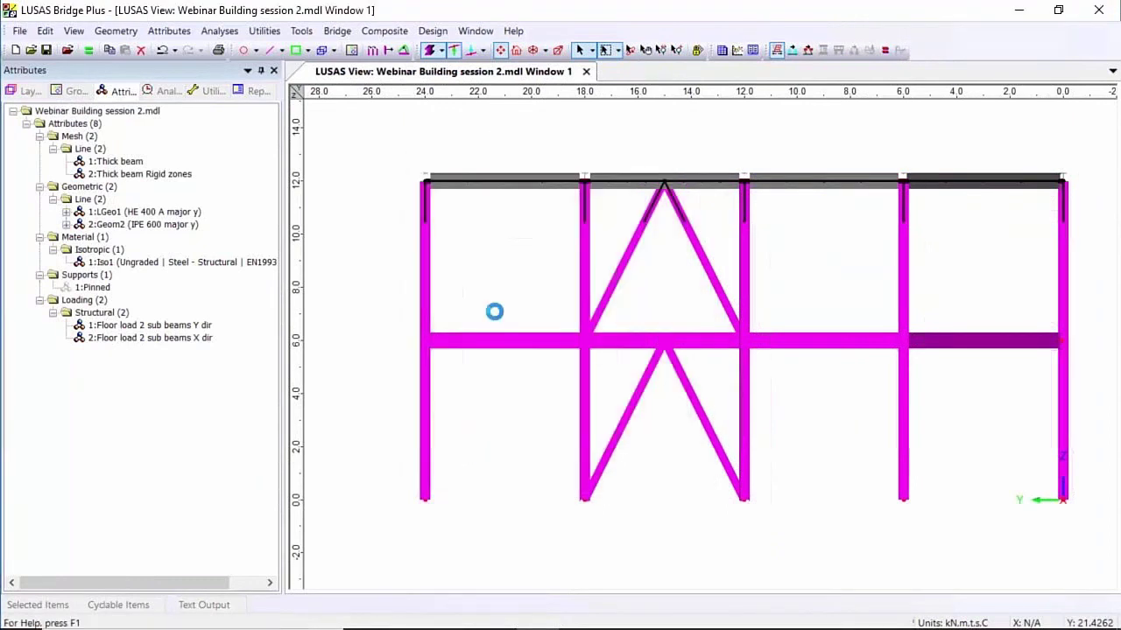
Select the whole upper storey and open the Copy settings for a translated copy.
left_click(428, 139)
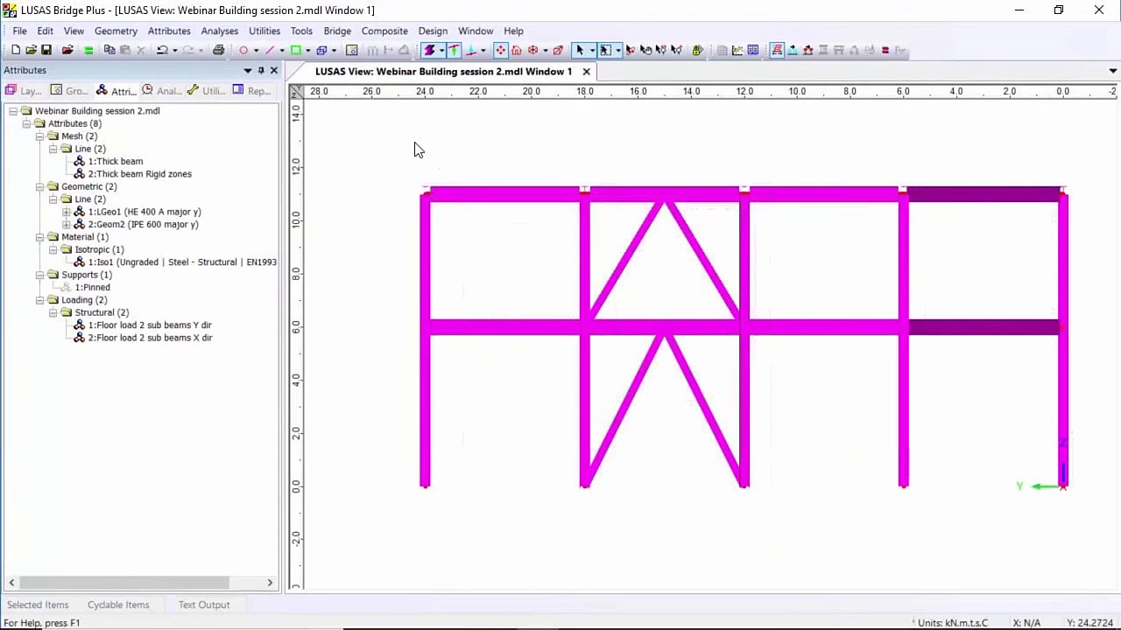
left_click_drag(358, 146, 1086, 274)
right_click(423, 138)
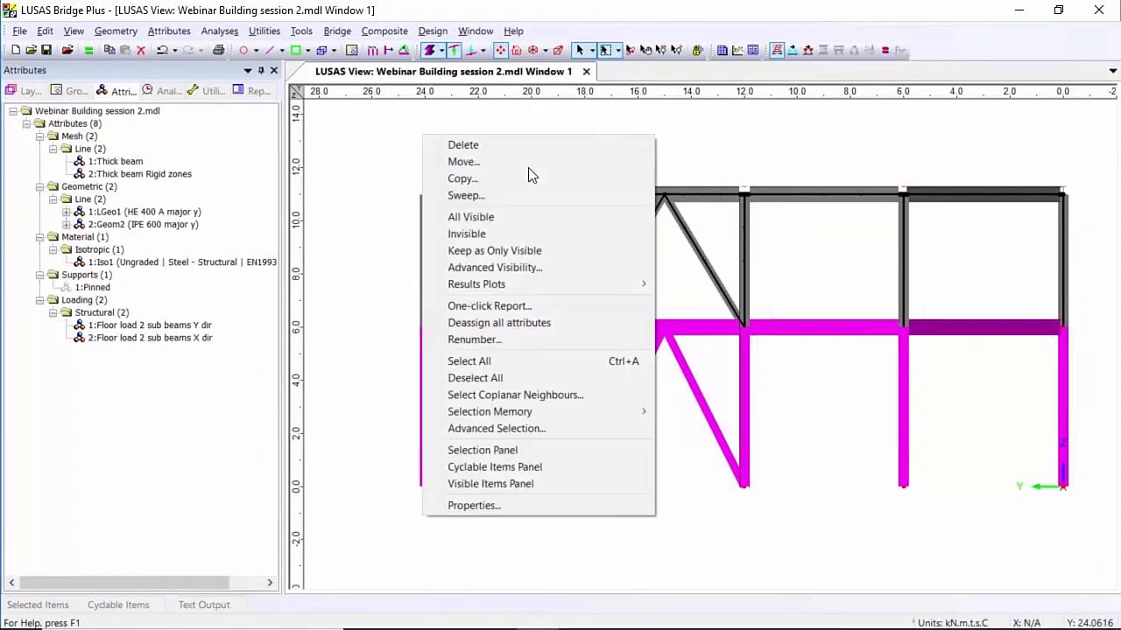
left_click(473, 179)
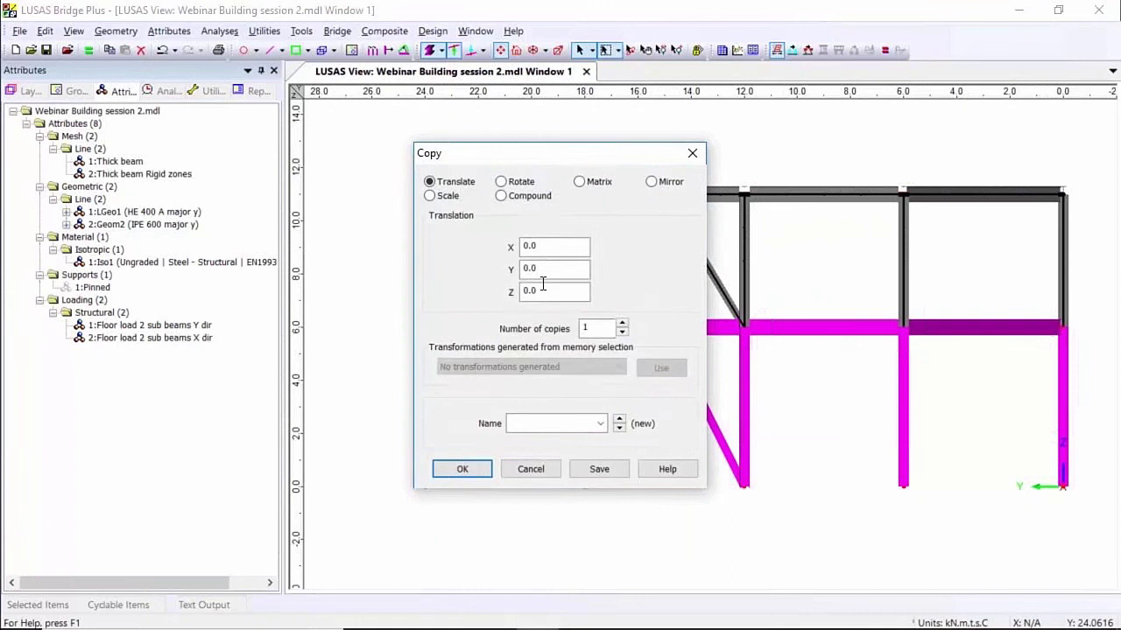